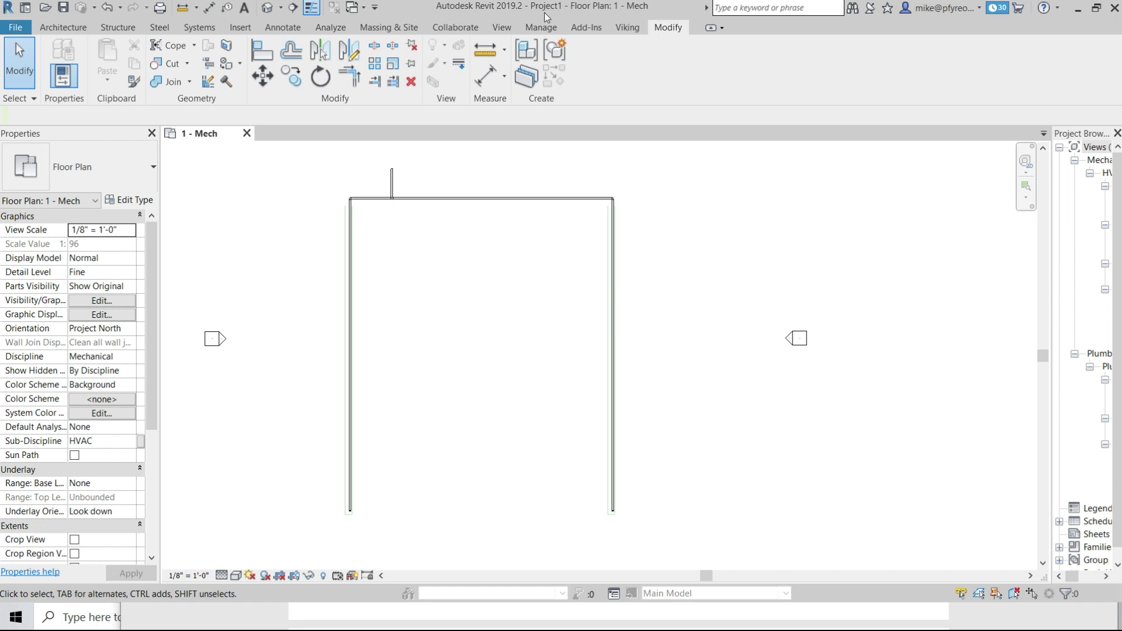
# - Show the Viking add-in's fire-protection tools on the ribbon over the 1 - Mech plan
pyautogui.click(629, 29)
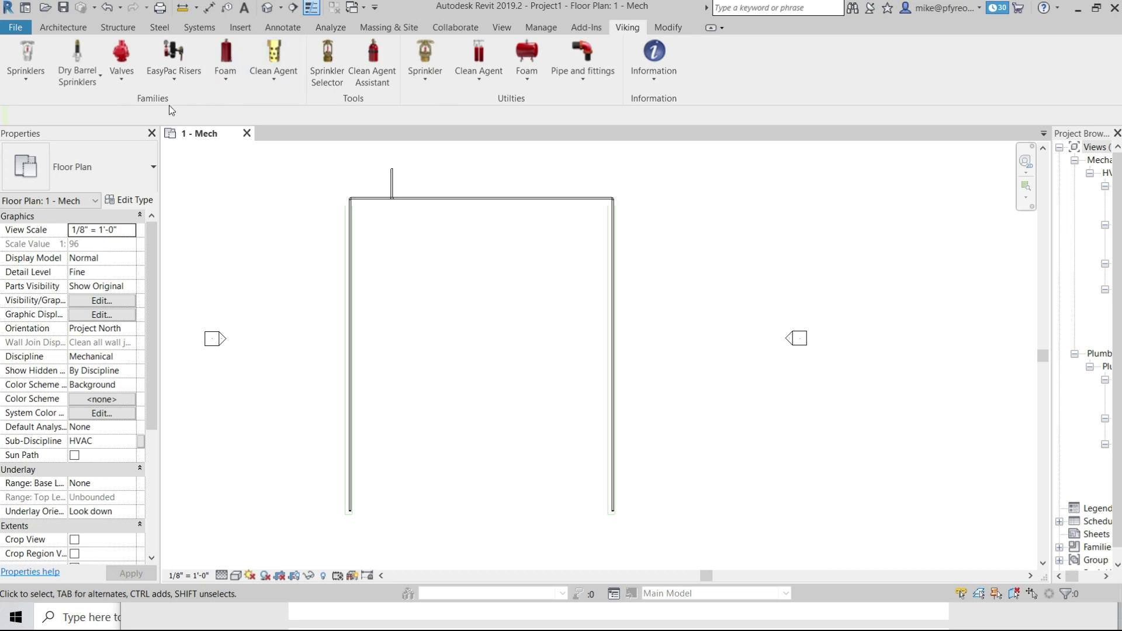
# - Choose Grate Nozzle Assembly from the Viking Foam dropdown to list the GN201/GN200 products
pyautogui.click(226, 63)
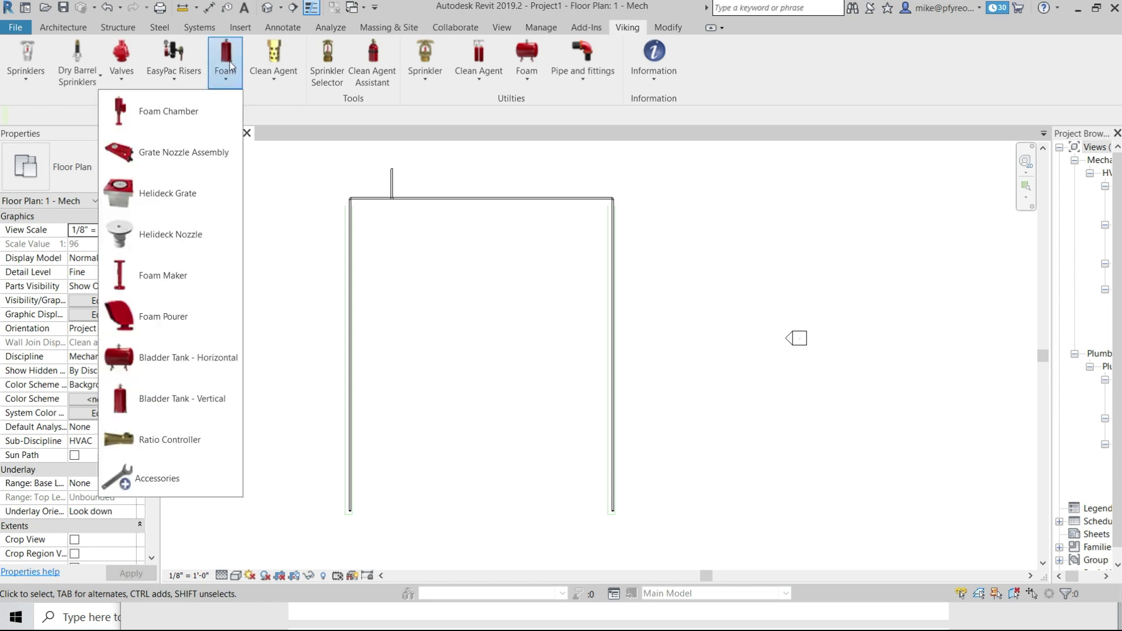
pyautogui.click(196, 157)
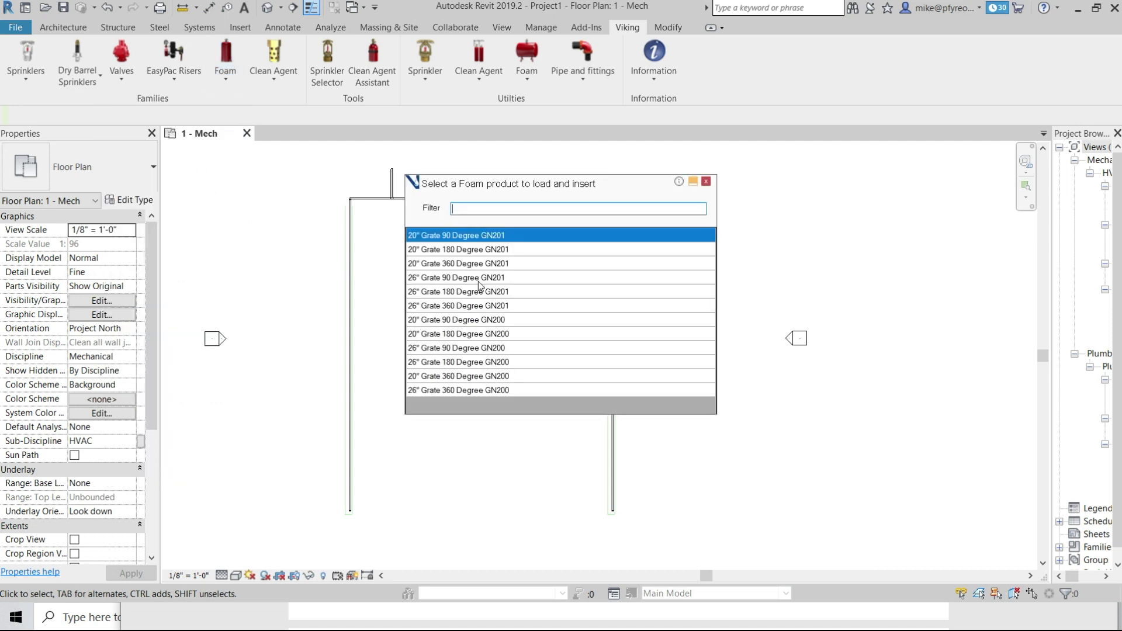
# - Load the 26" Grate 360 Degree GN201 nozzle and place it at the bottom of the left main
pyautogui.doubleClick(456, 306)
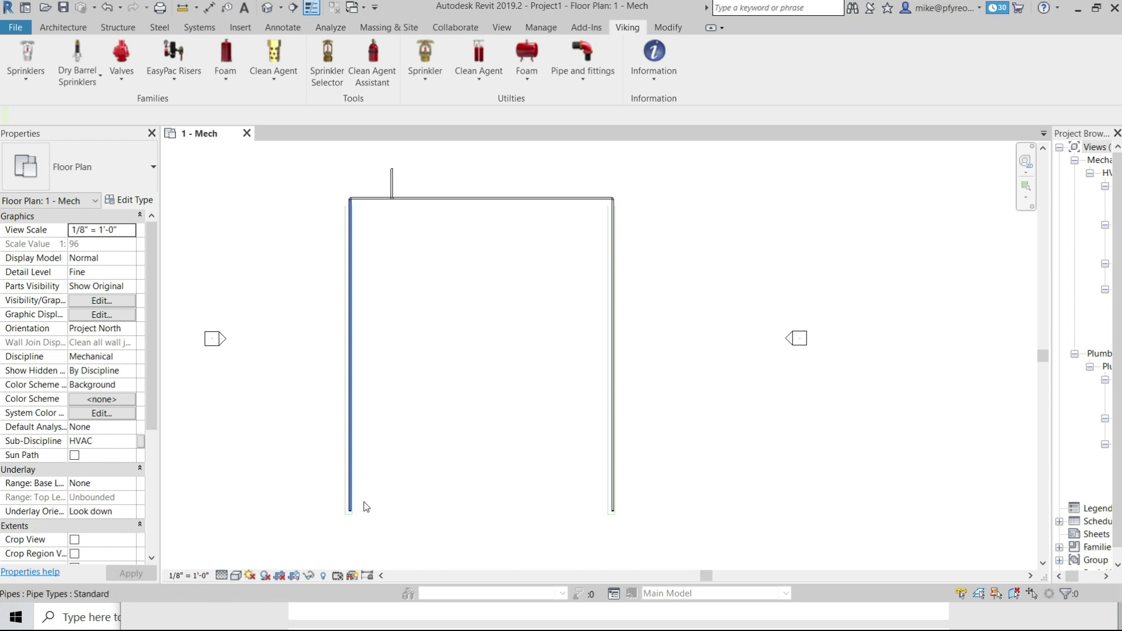
pyautogui.scroll(3, 360, 508)
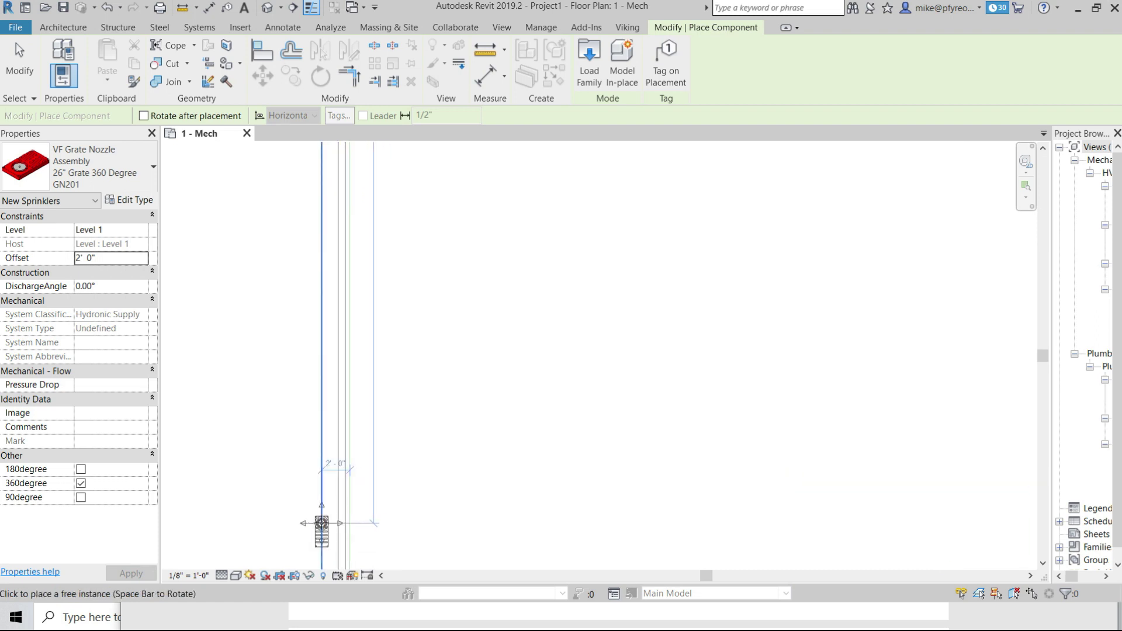
pyautogui.click(322, 523)
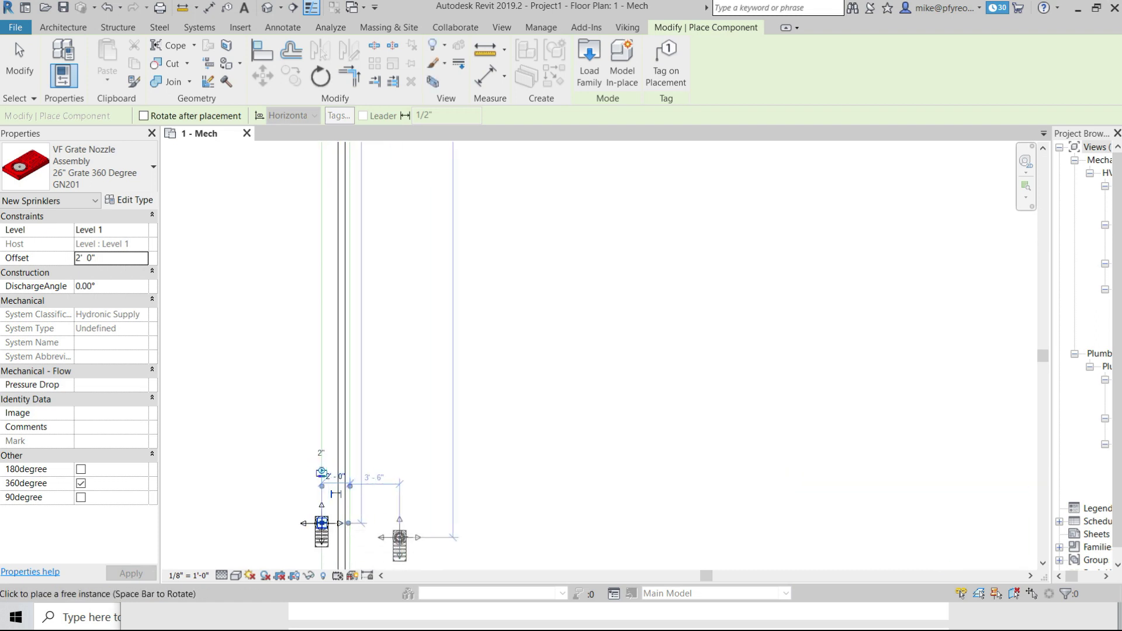
pyautogui.press('Escape')
pyautogui.press('Escape')
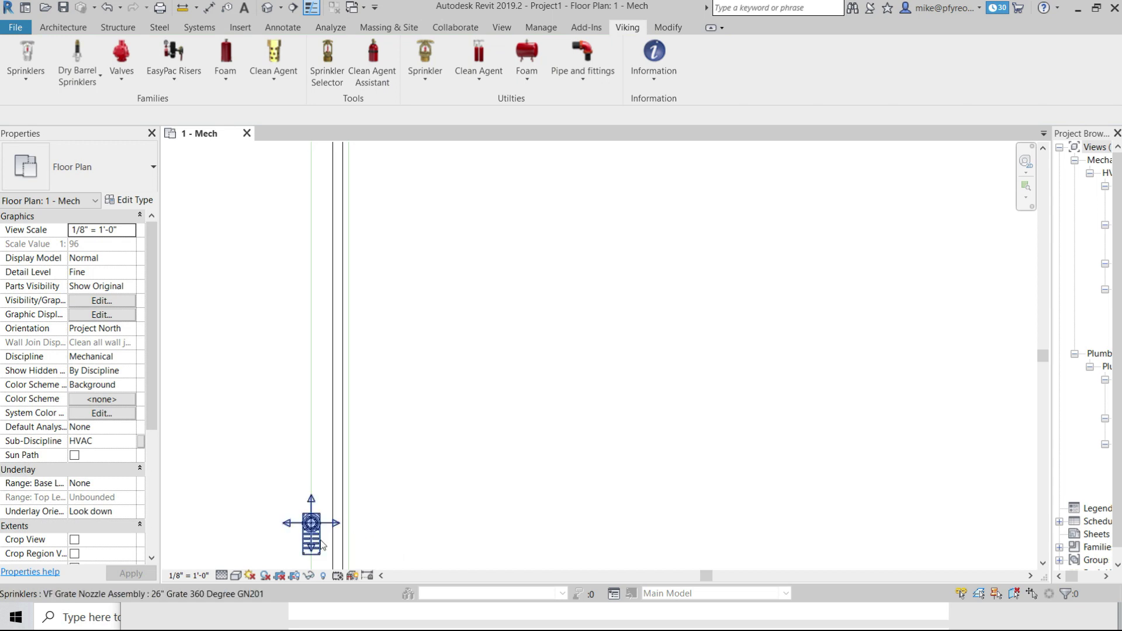
# - Rotate the placed nozzle a quarter turn and nudge it right into the trench
pyautogui.click(321, 544)
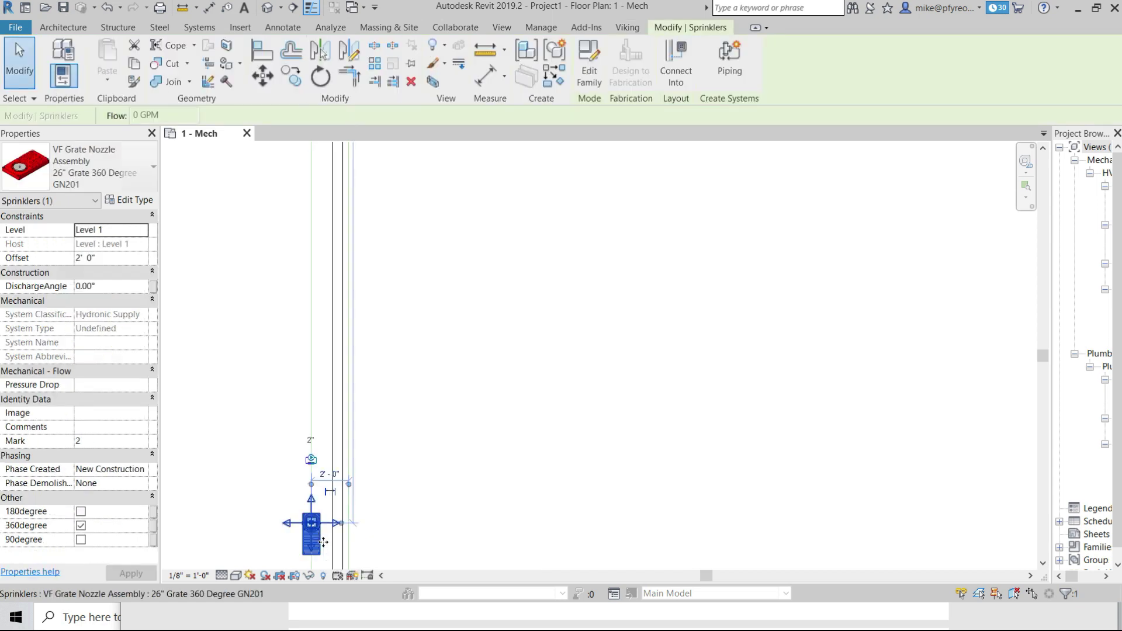
pyautogui.press('space')
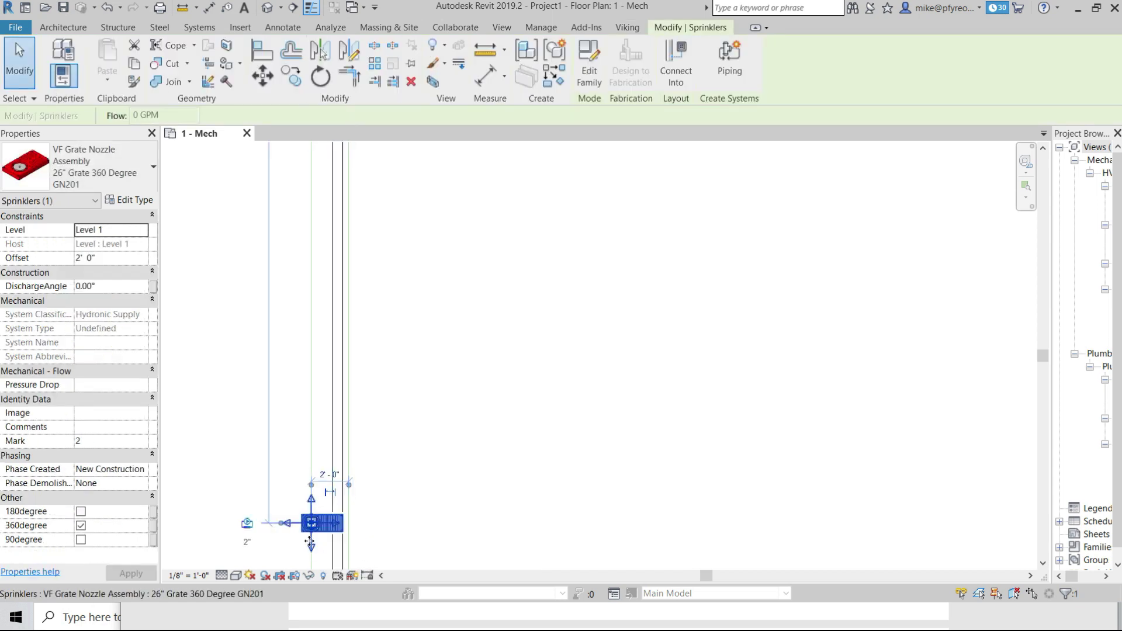
pyautogui.scroll(5, 309, 554)
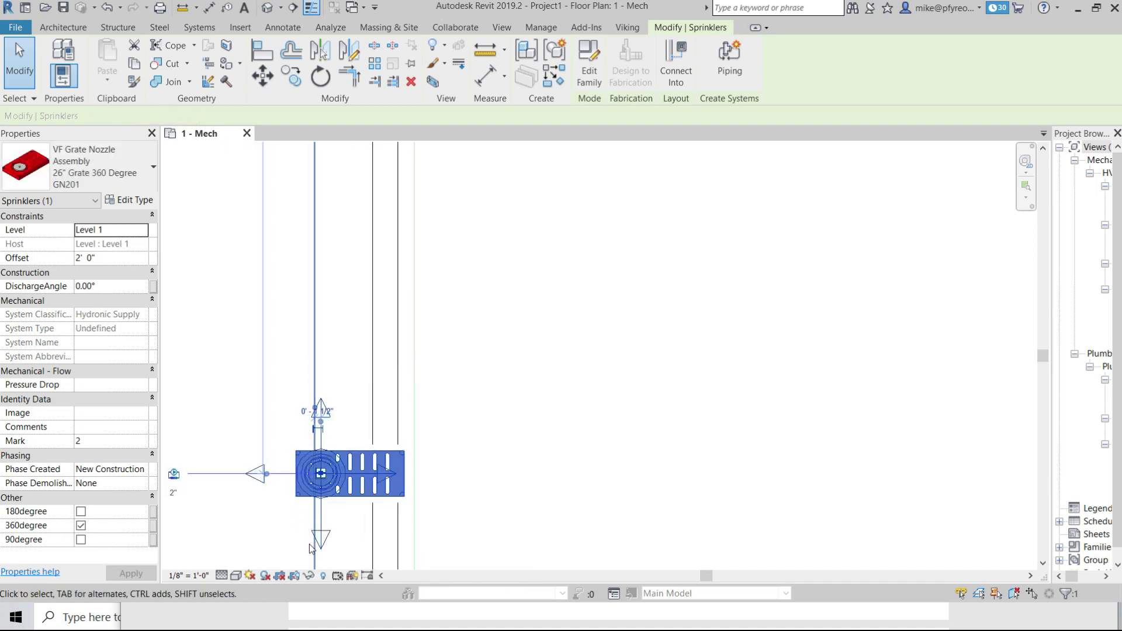
pyautogui.press('Right')
pyautogui.press('Right')
pyautogui.press('Right')
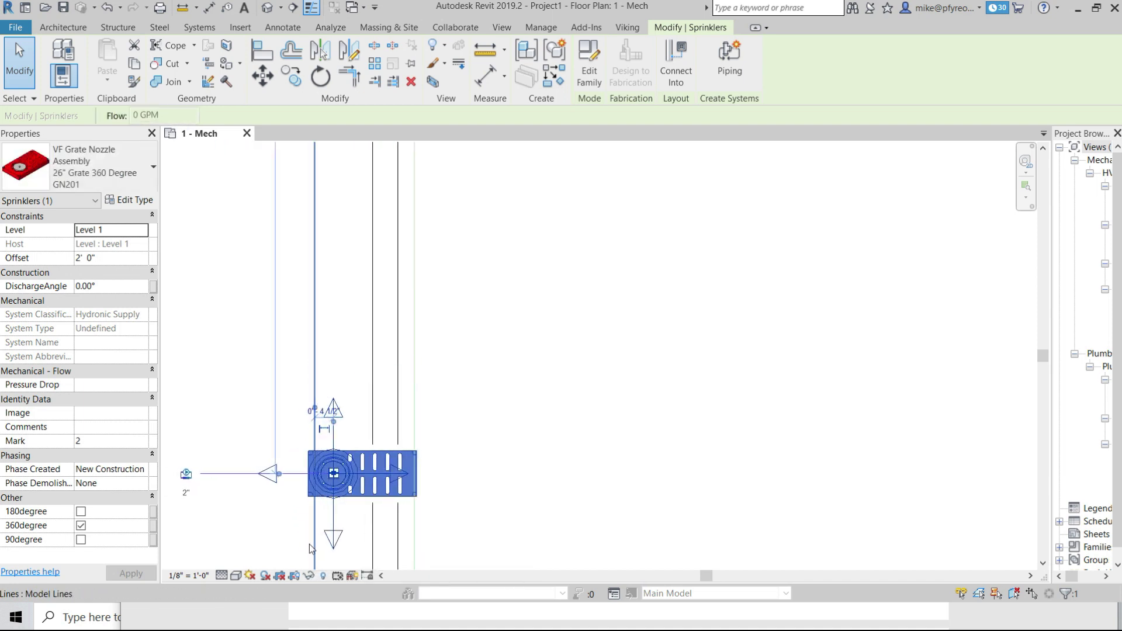
pyautogui.press('Right')
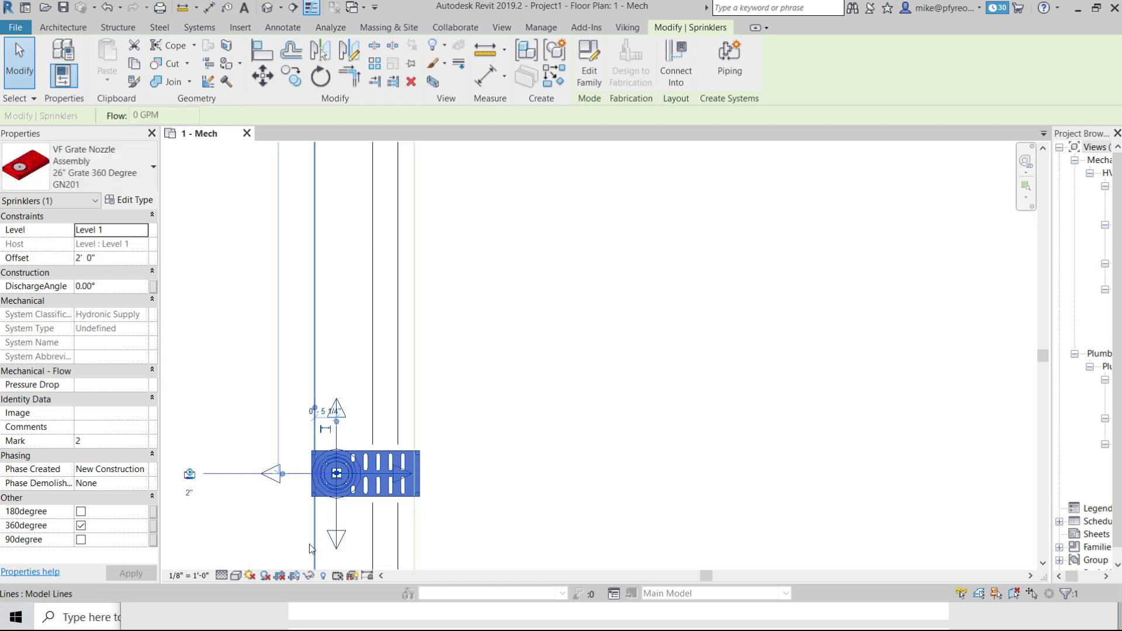
# - Copy the bottom nozzle 25 feet up the left main with Multiple enabled
pyautogui.click(468, 388)
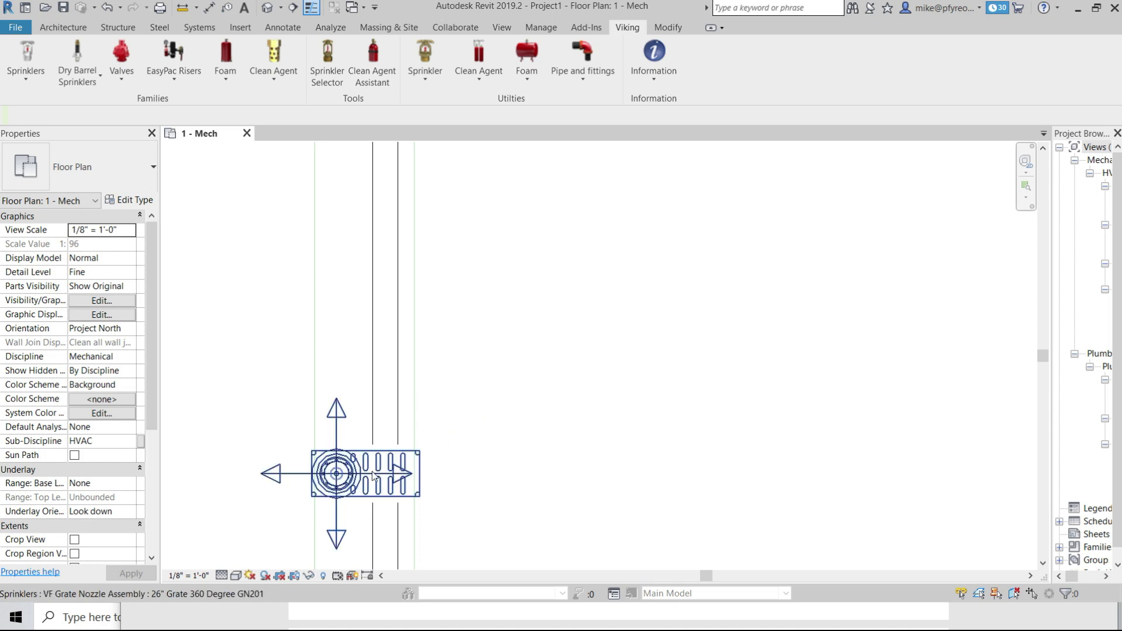
pyautogui.scroll(-5, 472, 388)
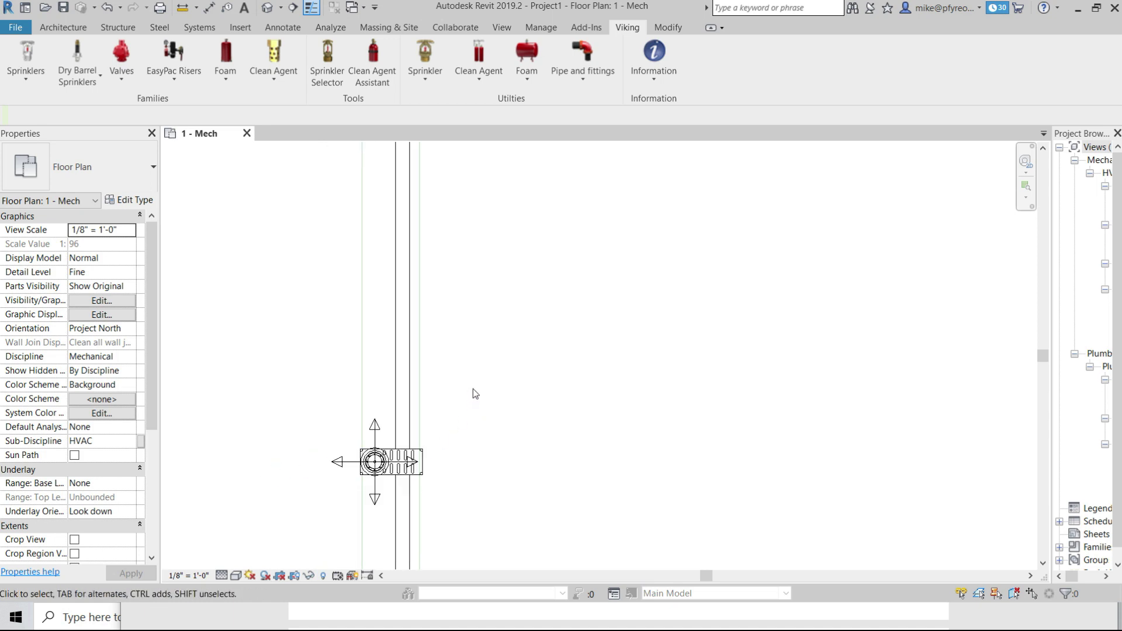
pyautogui.moveTo(516, 420); pyautogui.dragTo(457, 486, button='middle')
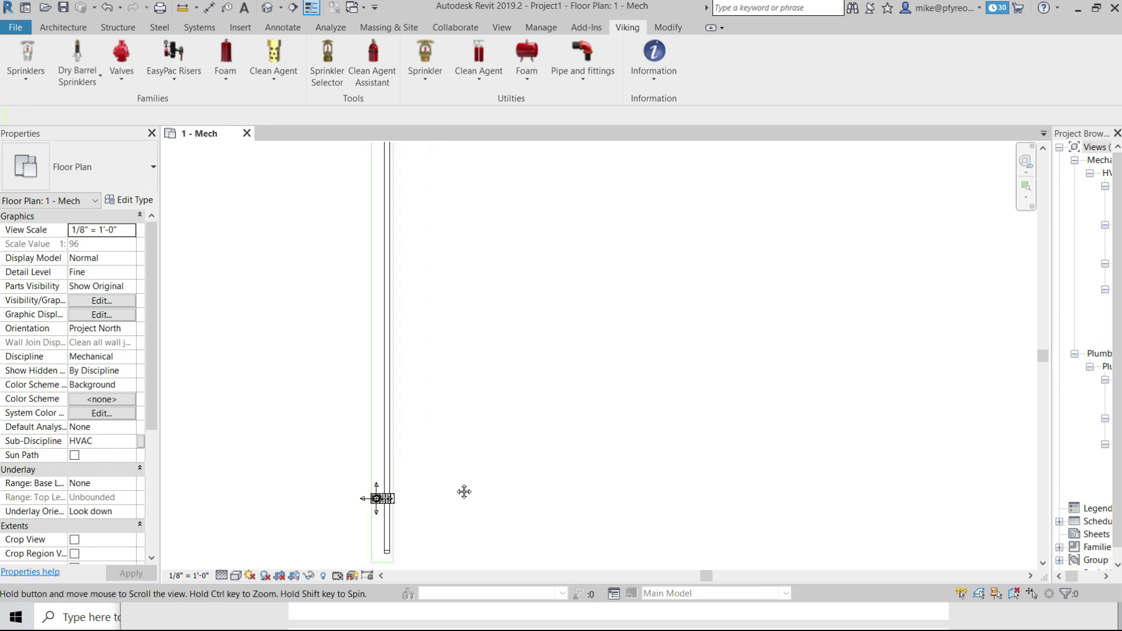
pyautogui.click(383, 500)
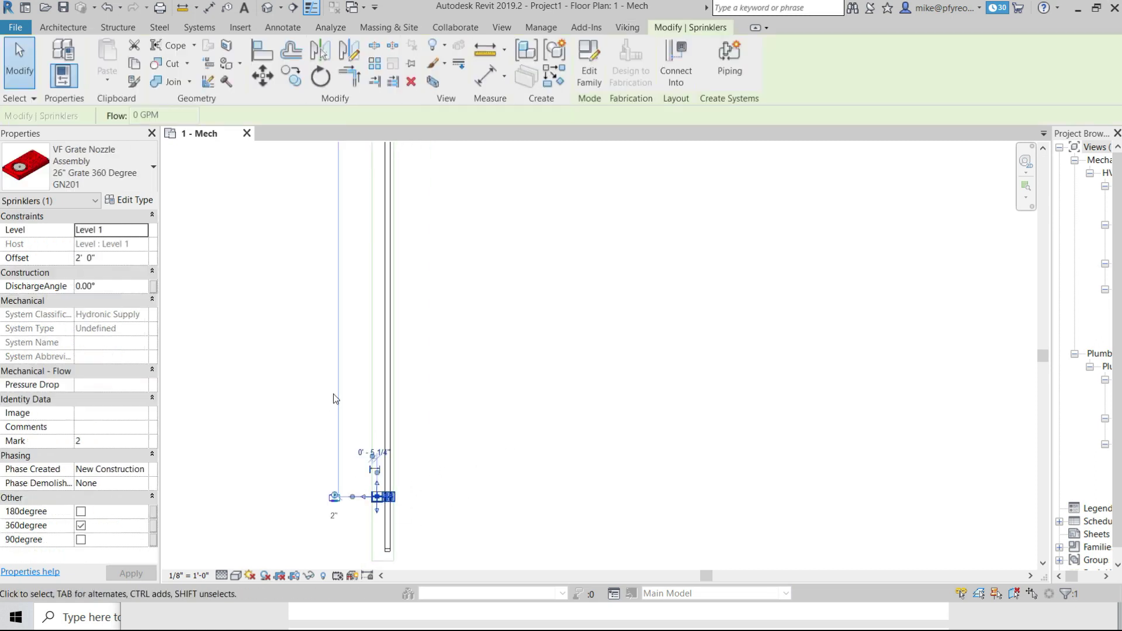
pyautogui.click(292, 78)
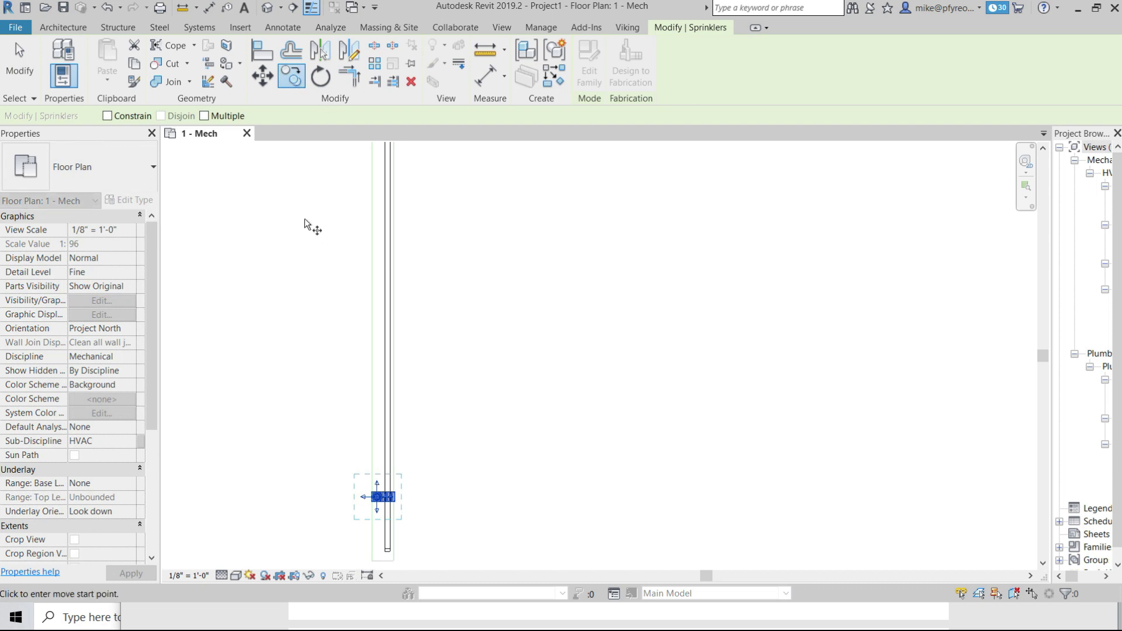
pyautogui.click(205, 116)
pyautogui.click(389, 498)
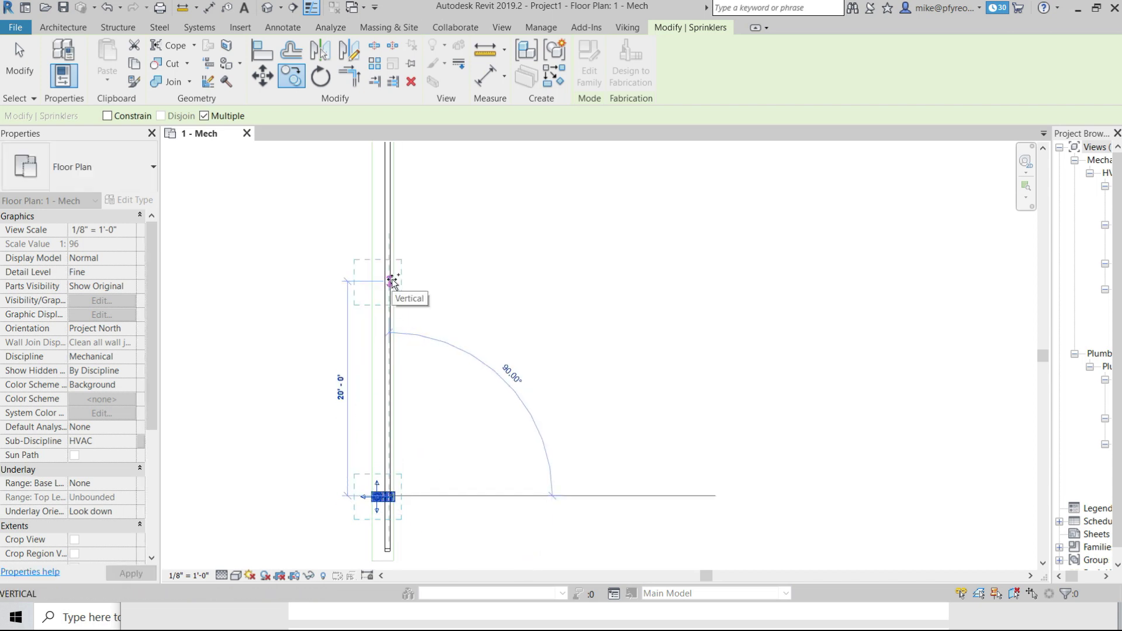
pyautogui.write('25')
pyautogui.press('Return')
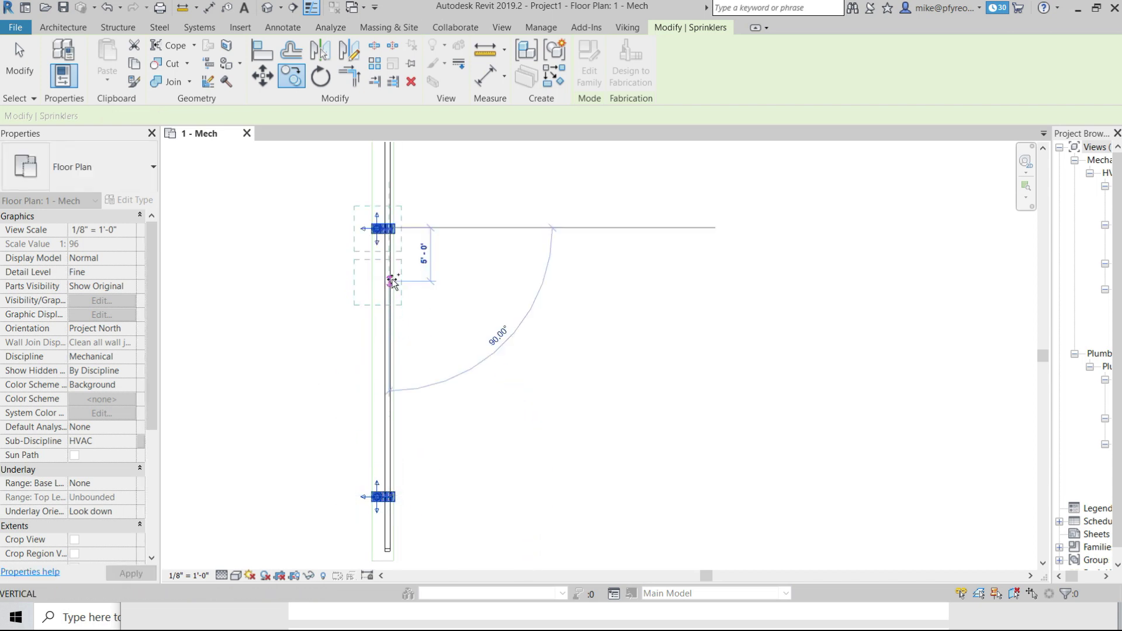
# - Add the remaining copies further up the main at 25-foot spacing, giving four nozzles
pyautogui.keyDown('ctrl'); pyautogui.scroll(5, 438, 393); pyautogui.keyUp('ctrl')
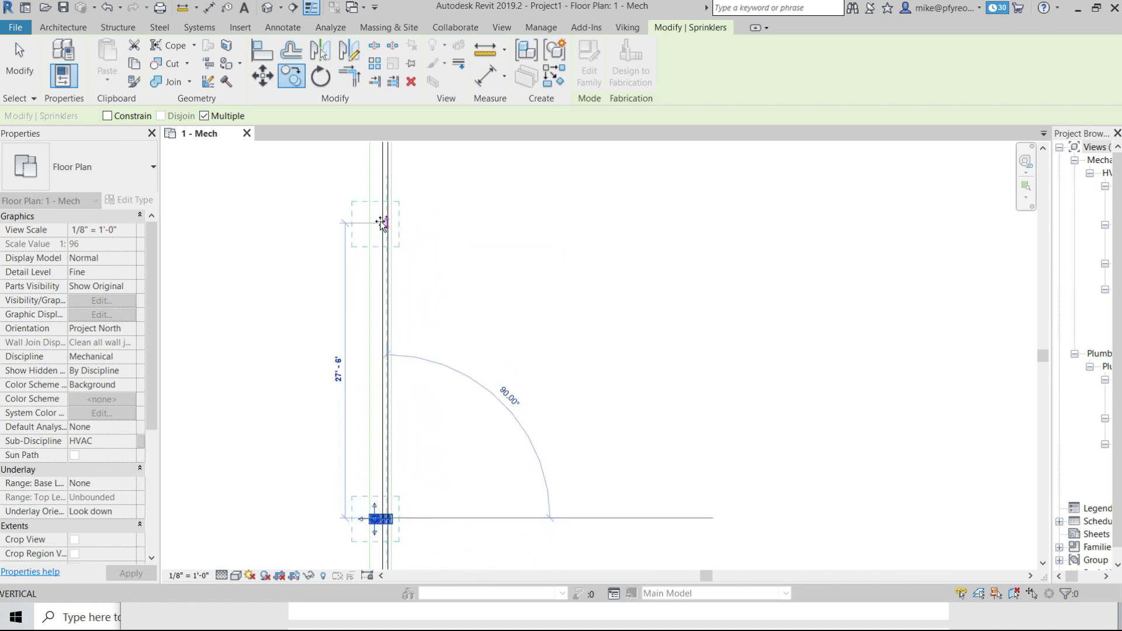
pyautogui.write('25')
pyautogui.press('Return')
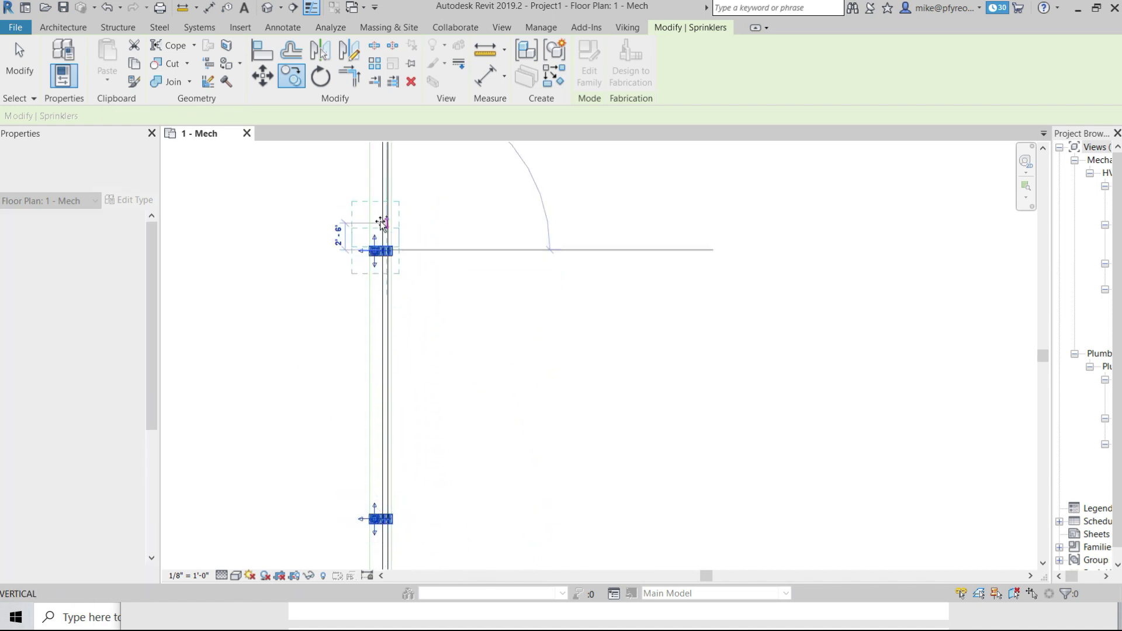
pyautogui.scroll(-4, 382, 225)
pyautogui.moveTo(443, 222); pyautogui.dragTo(461, 355, button='middle')
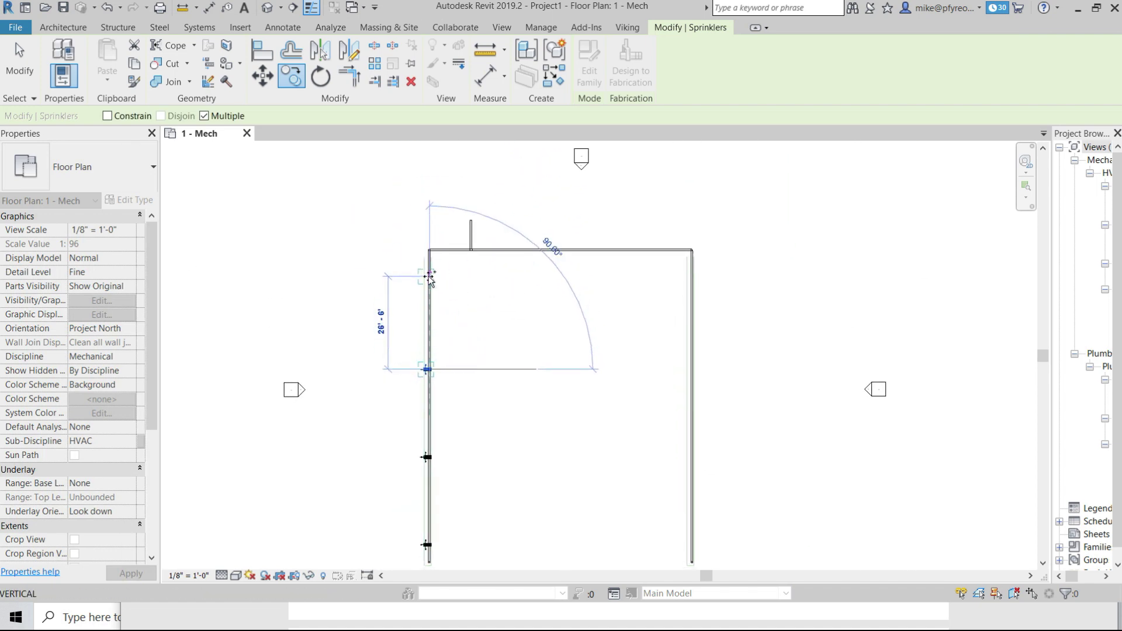
pyautogui.write('25')
pyautogui.press('Return')
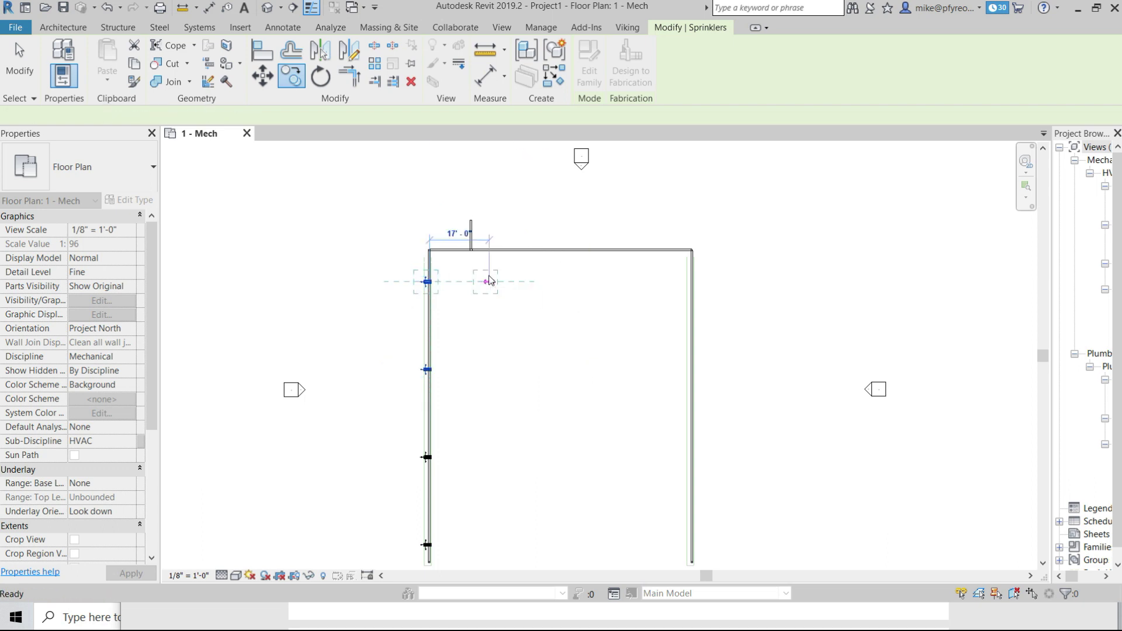
pyautogui.press('Escape')
pyautogui.press('Escape')
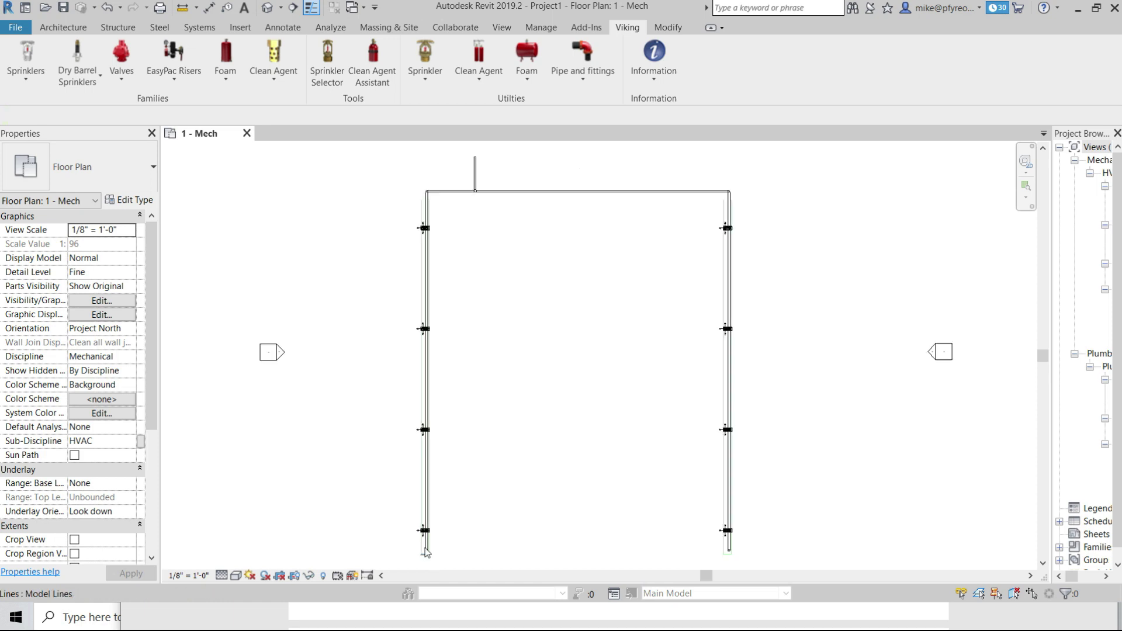
# - Keep the 12-inch offset and select the left-hand pipe configuration in the connect utility
pyautogui.scroll(5, 426, 552)
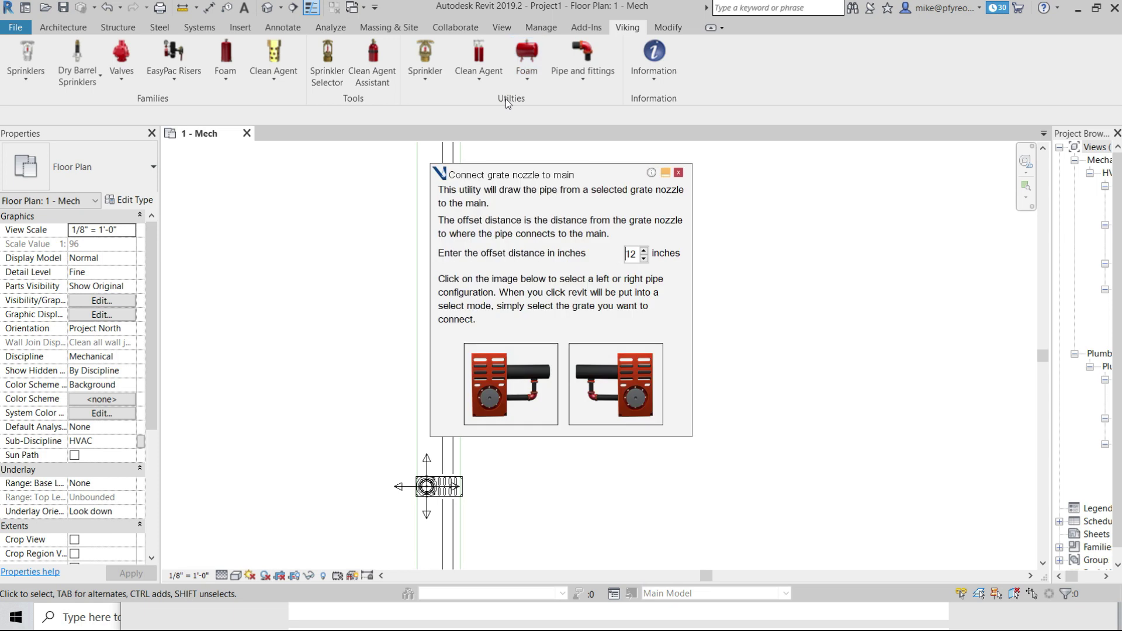
pyautogui.click(506, 374)
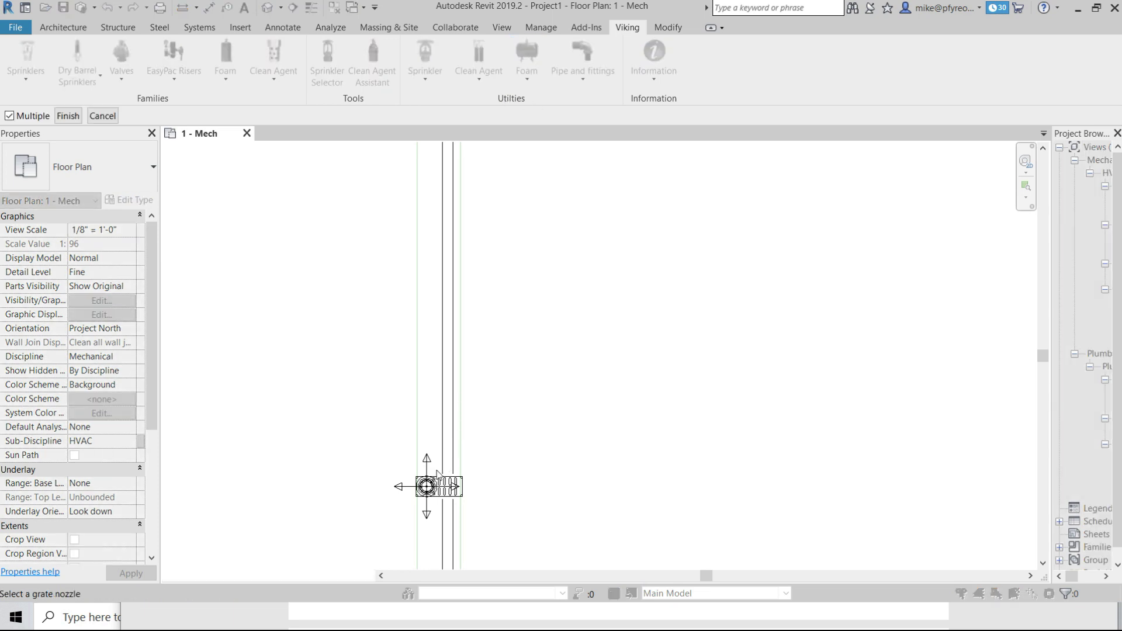
# - Pick the bottom grate nozzle and finish, drawing its elbowed branch pipe to the left main
pyautogui.click(432, 488)
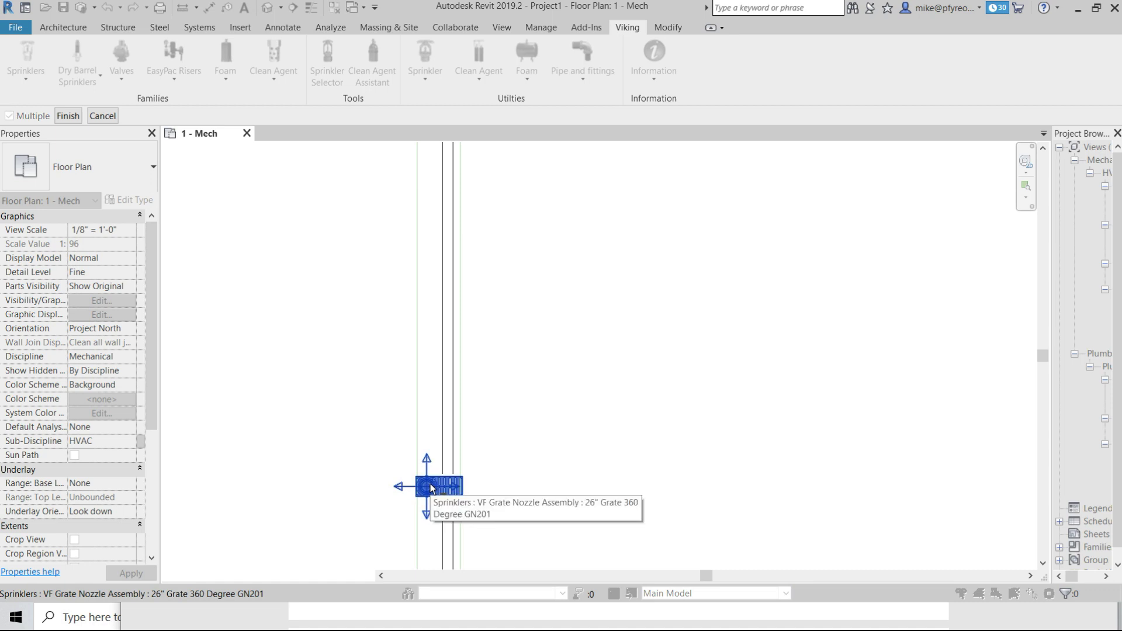
pyautogui.click(68, 116)
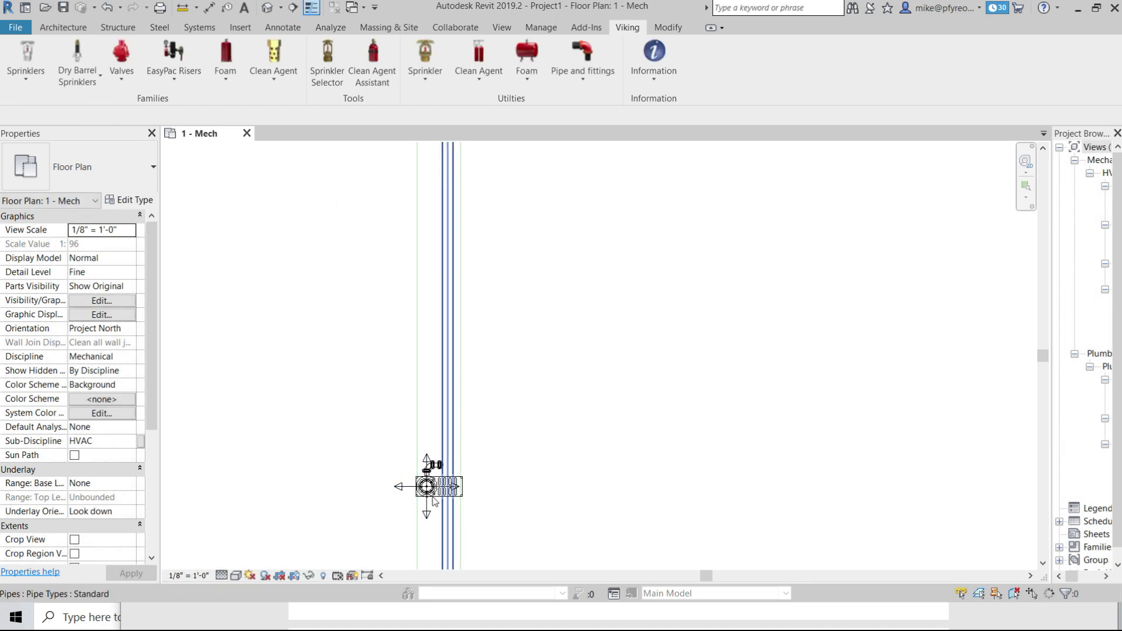
pyautogui.scroll(8, 431, 483)
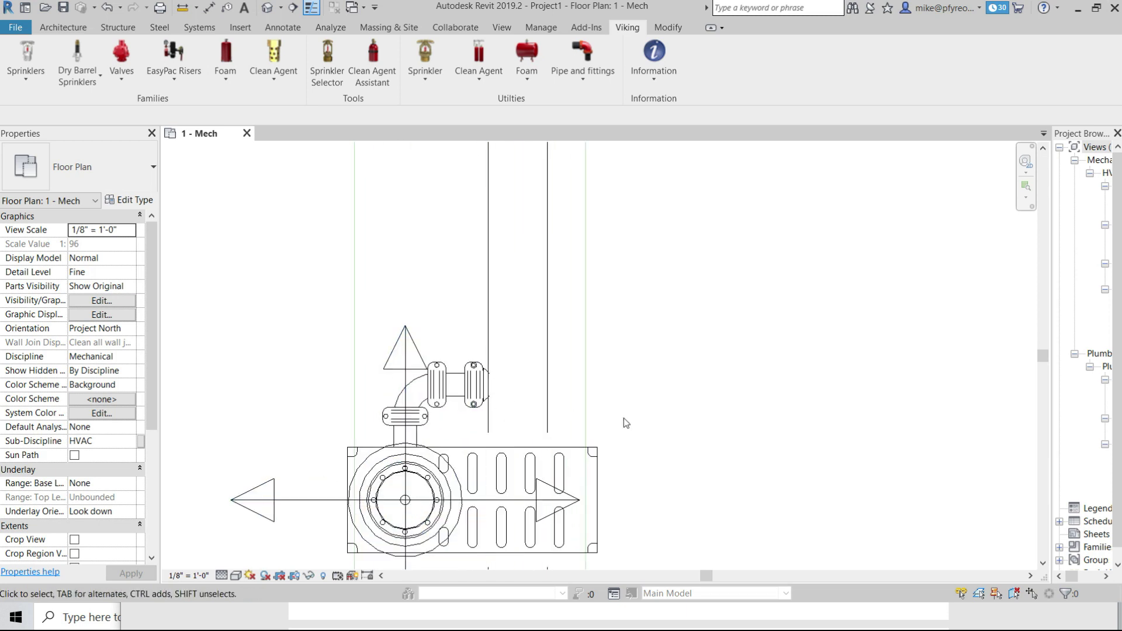
pyautogui.scroll(-8, 619, 422)
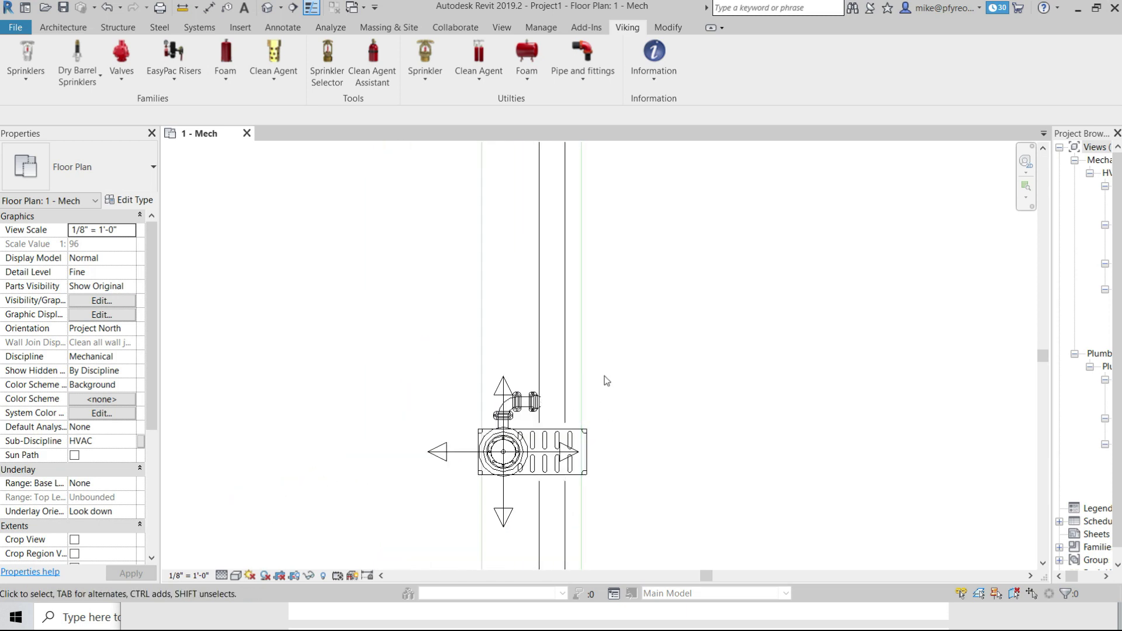
pyautogui.scroll(-6, 641, 338)
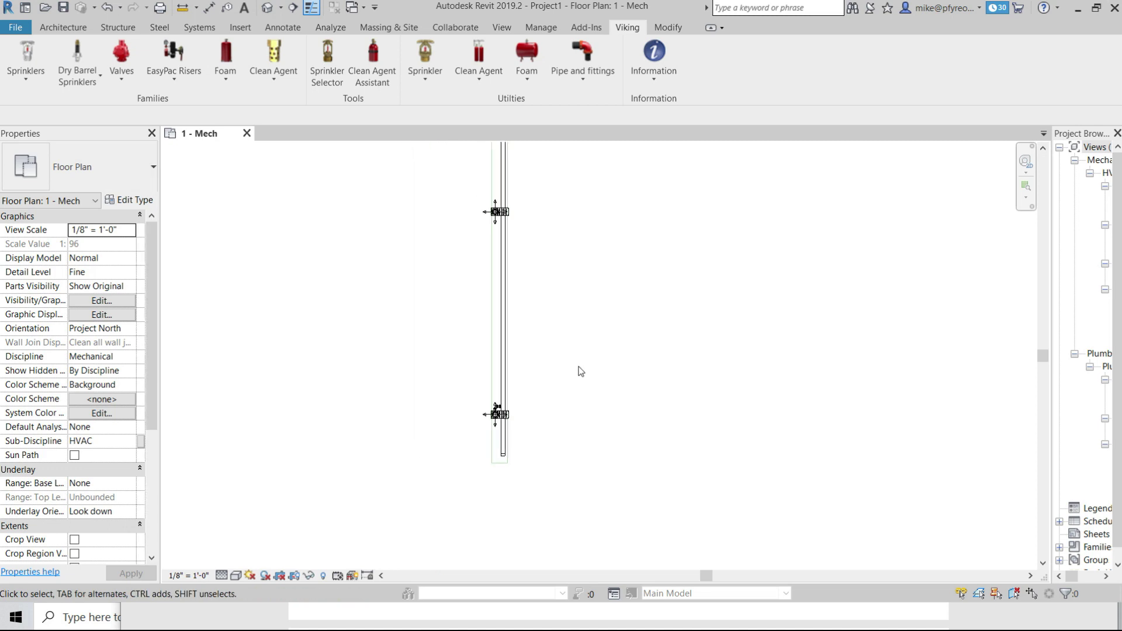
pyautogui.scroll(1, 533, 419)
pyautogui.scroll(-3, 541, 396)
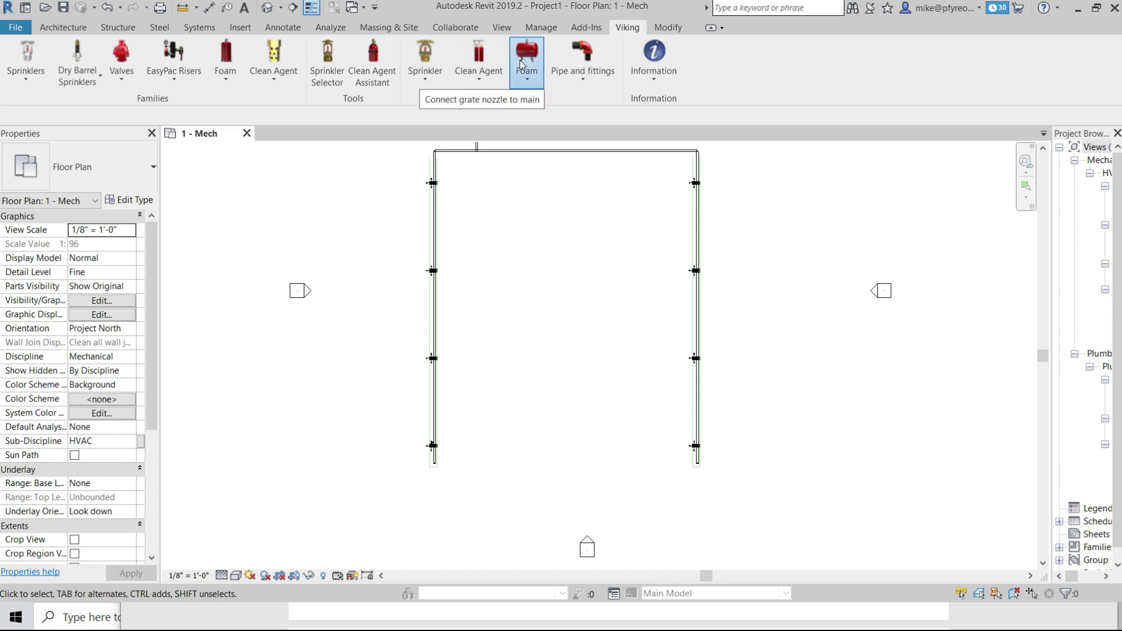
# - Start the connect grate nozzle to main utility with the left pipe configuration at 12 inches
pyautogui.click(459, 100)
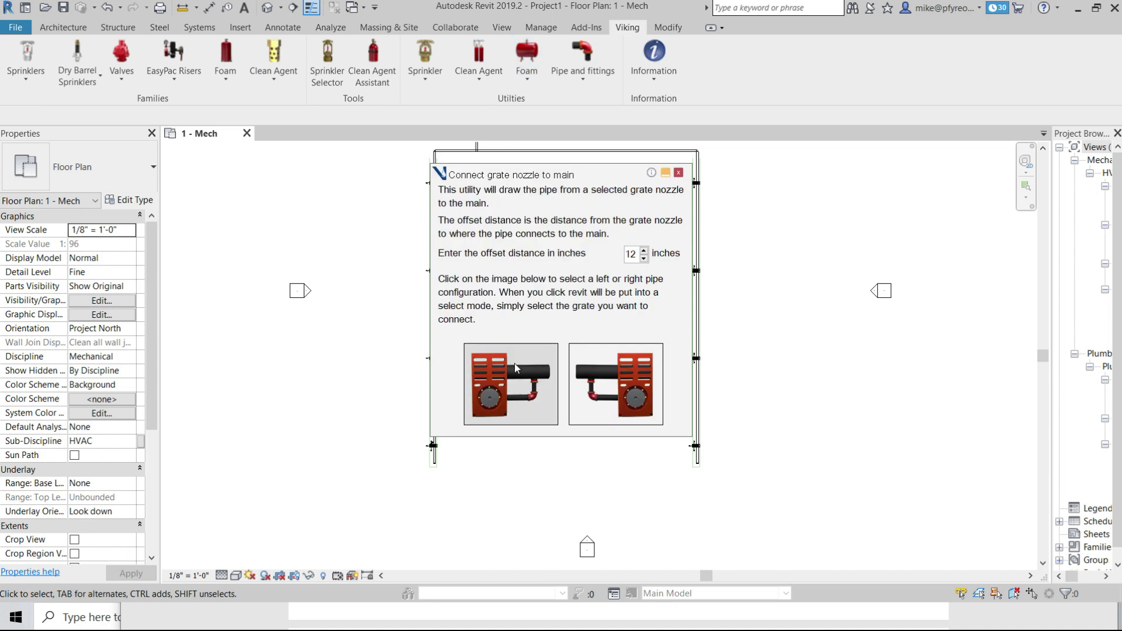
pyautogui.click(501, 386)
pyautogui.scroll(2, 699, 447)
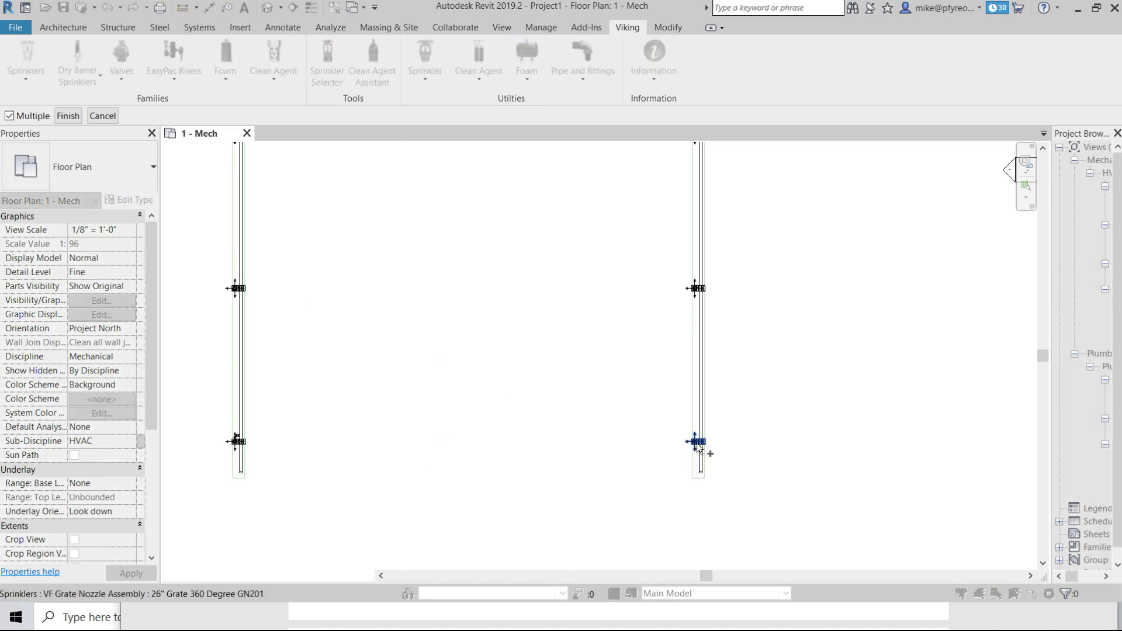
# - Pick the lower, middle and top right-main nozzles and finish to connect them
pyautogui.click(697, 443)
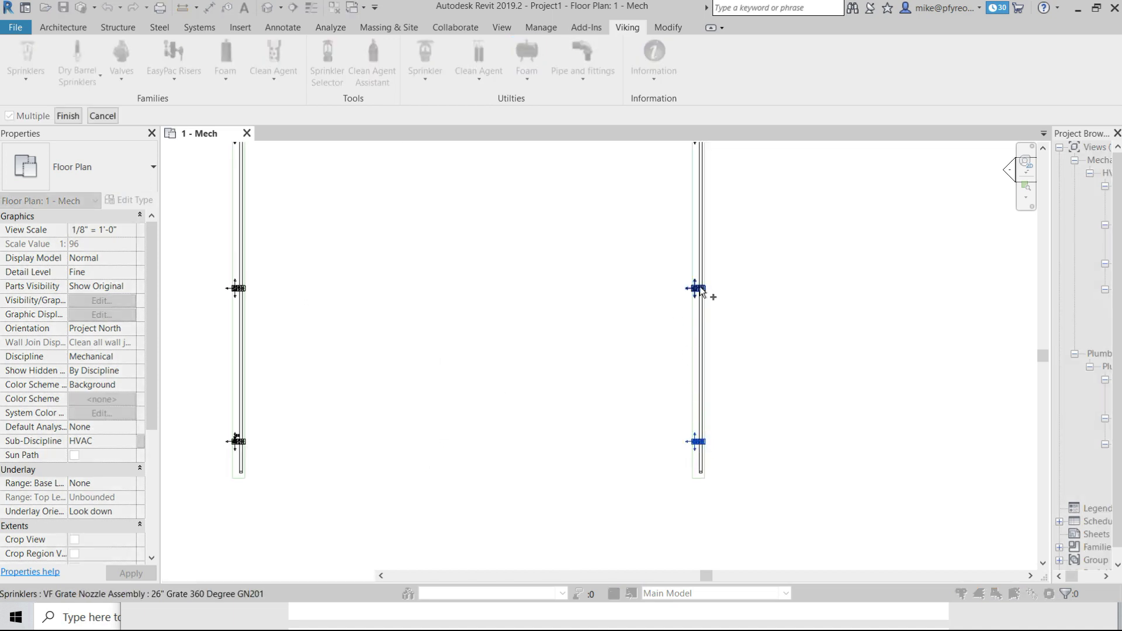
pyautogui.moveTo(737, 407); pyautogui.dragTo(709, 463, button='middle')
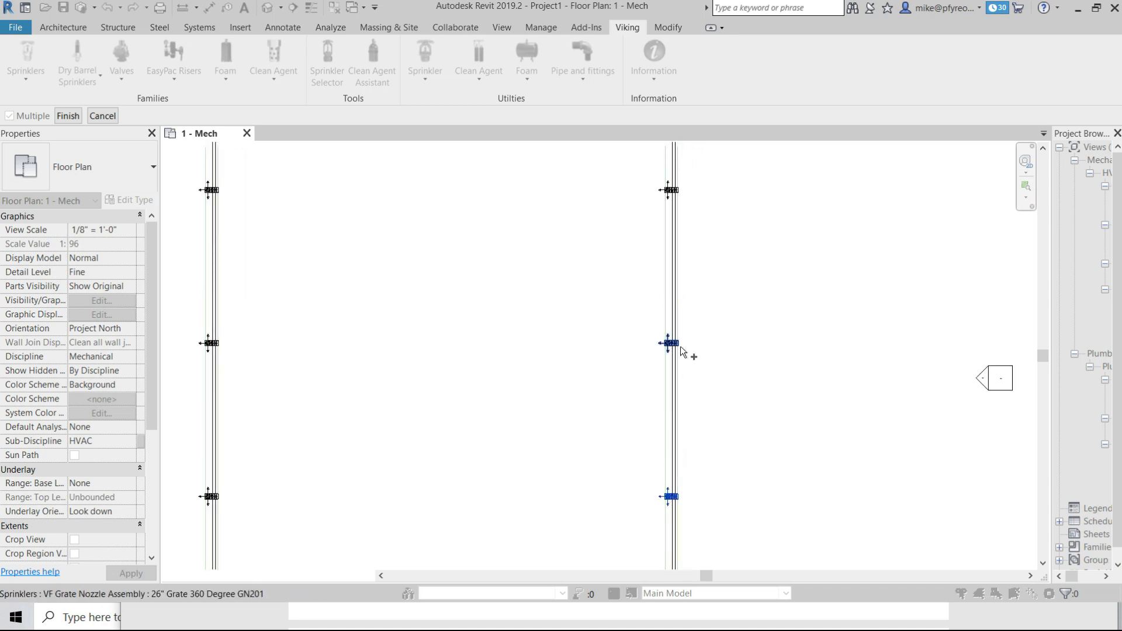
pyautogui.click(675, 349)
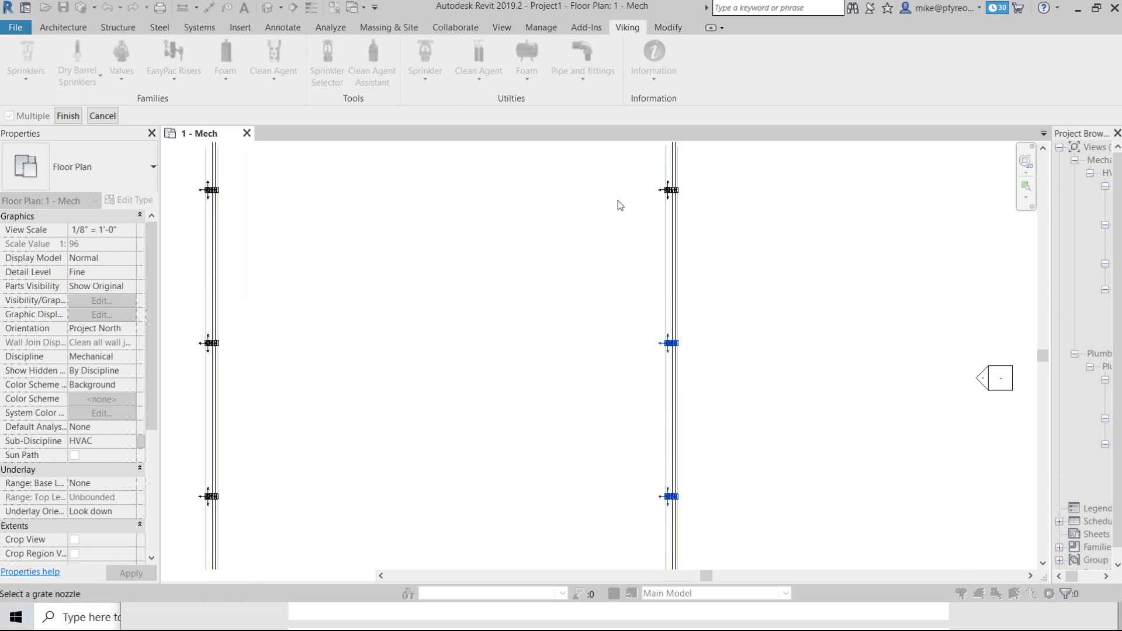
pyautogui.click(674, 190)
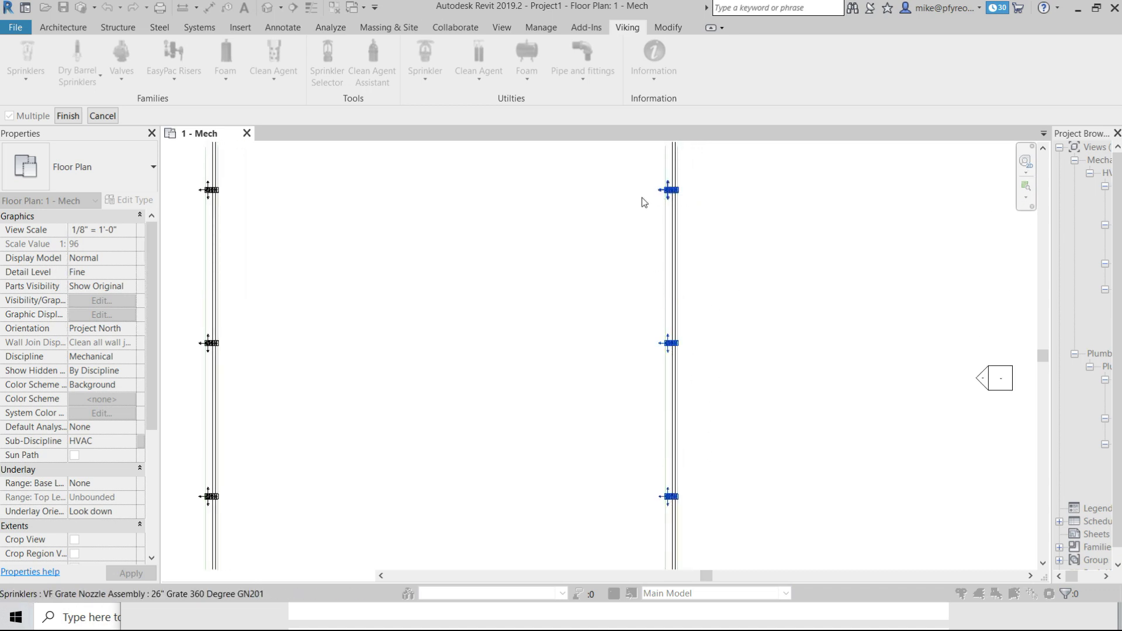
pyautogui.click(67, 116)
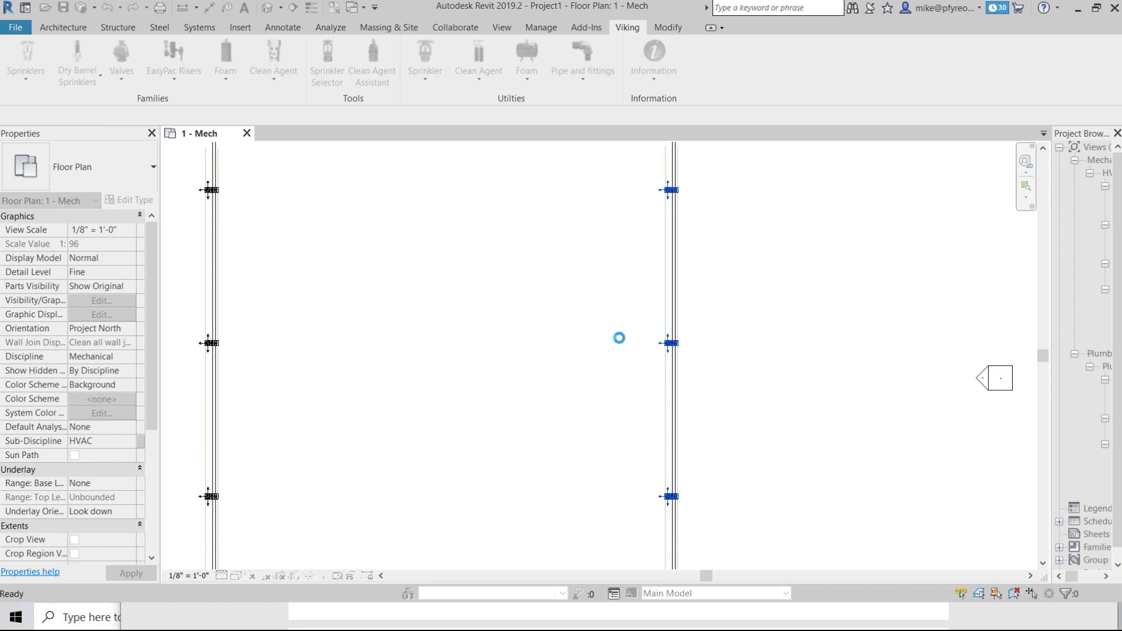
# - Inspect a connected nozzle in the 1 - Mech plan, then switch to the default 3D view
pyautogui.scroll(7, 679, 344)
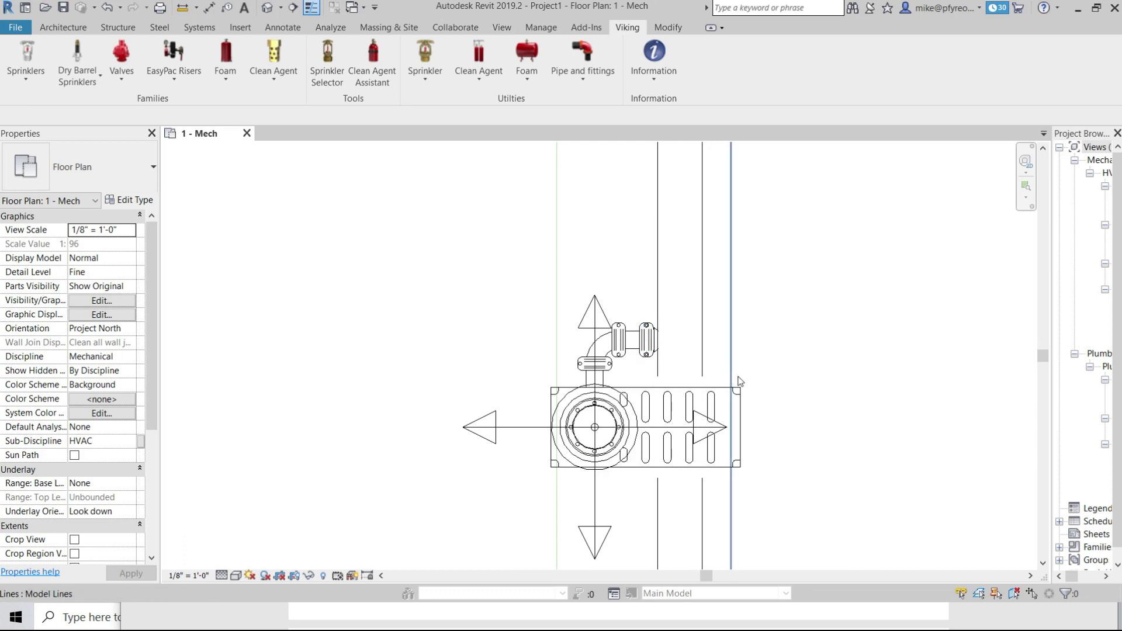
pyautogui.scroll(-8, 819, 377)
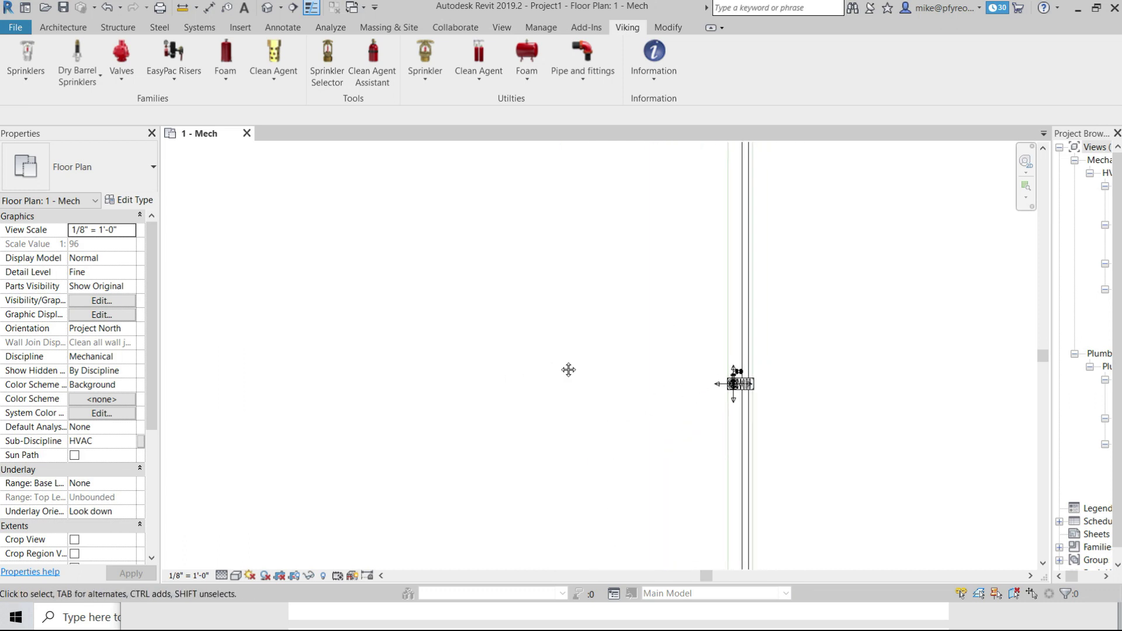
pyautogui.moveTo(568, 370); pyautogui.dragTo(445, 338, button='middle')
pyautogui.scroll(-5, 445, 338)
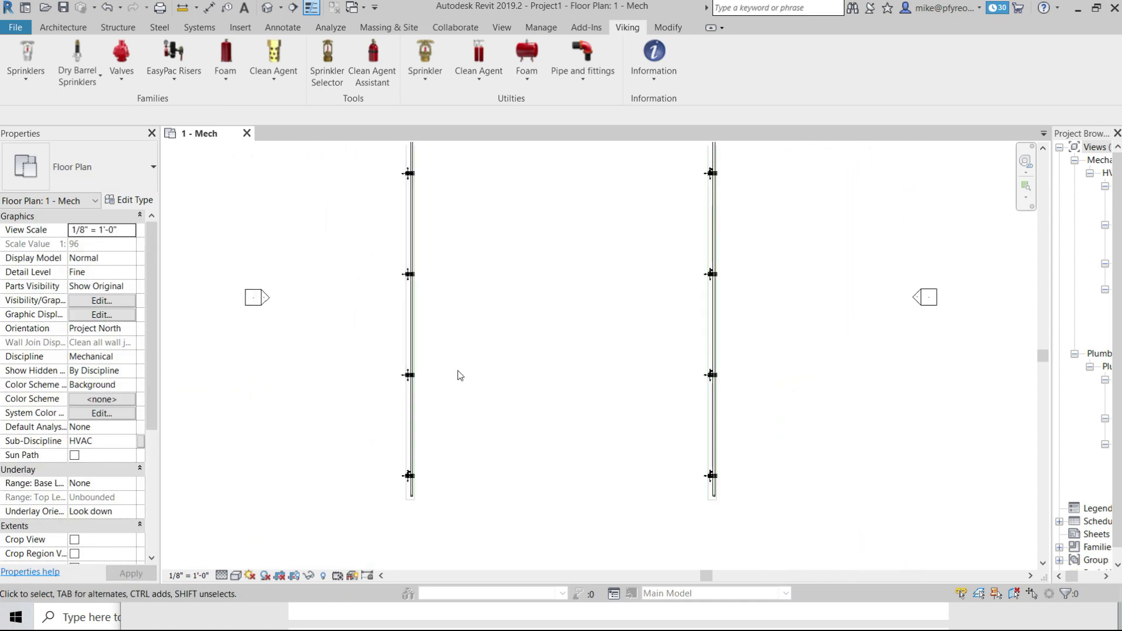
pyautogui.click(267, 7)
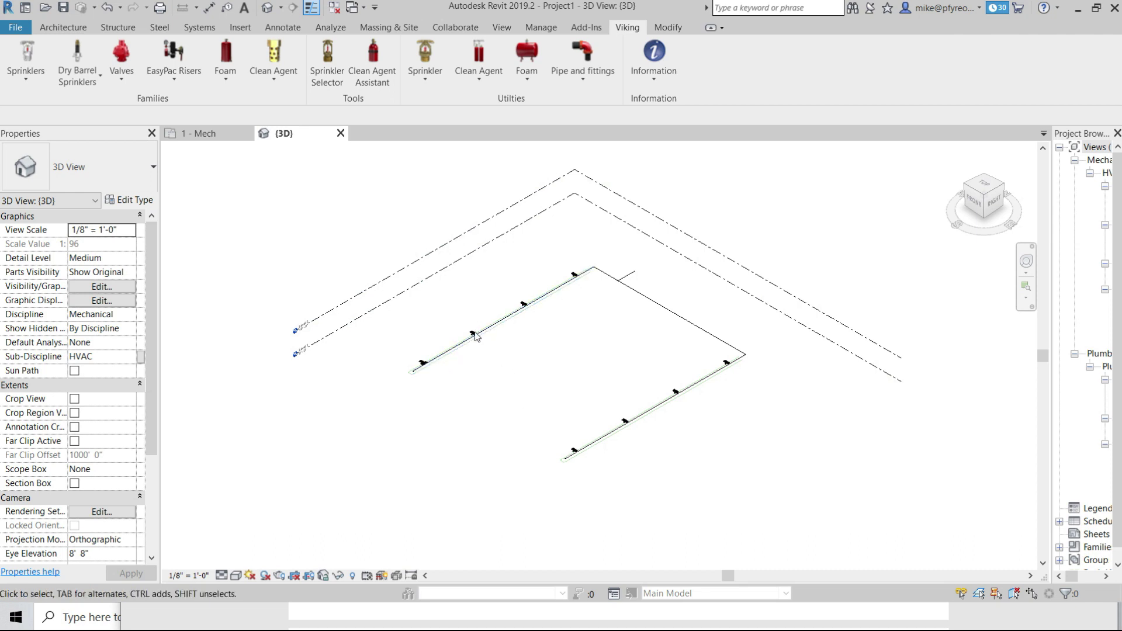
pyautogui.scroll(8, 482, 335)
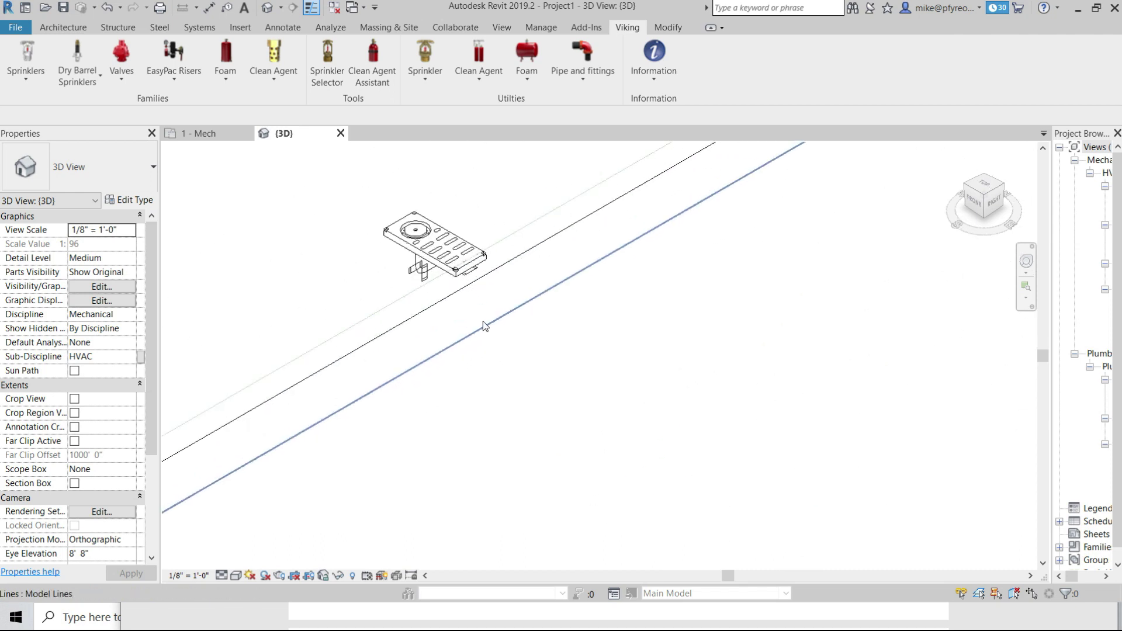
# - Set the 3D view's detail level to Fine and its visual style to shaded
pyautogui.scroll(3, 445, 298)
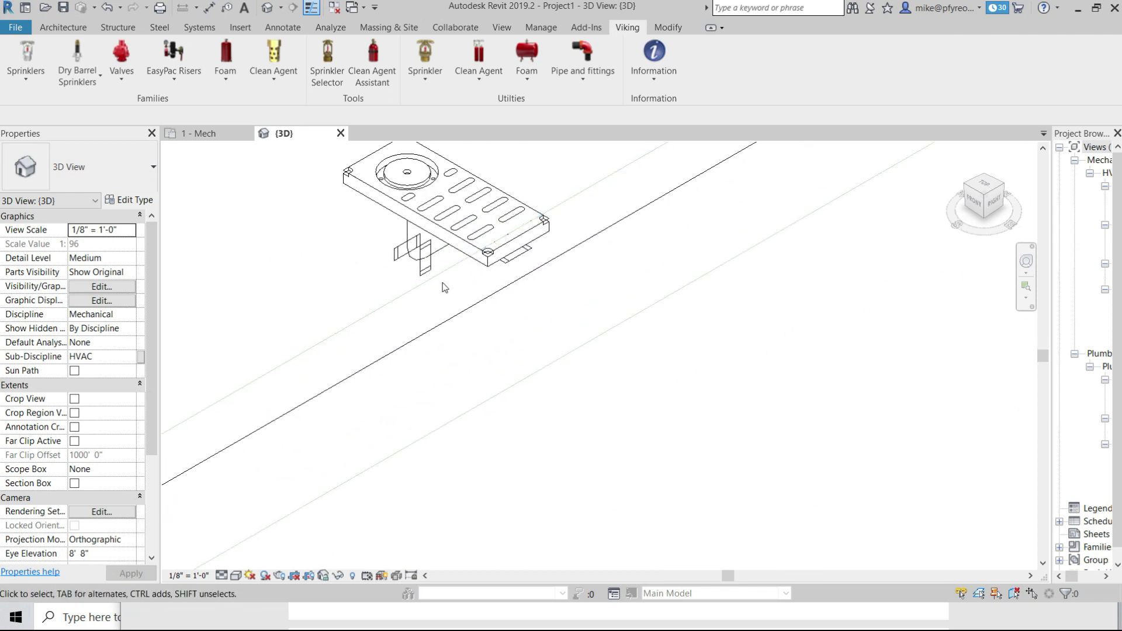
pyautogui.click(236, 575)
pyautogui.click(245, 554)
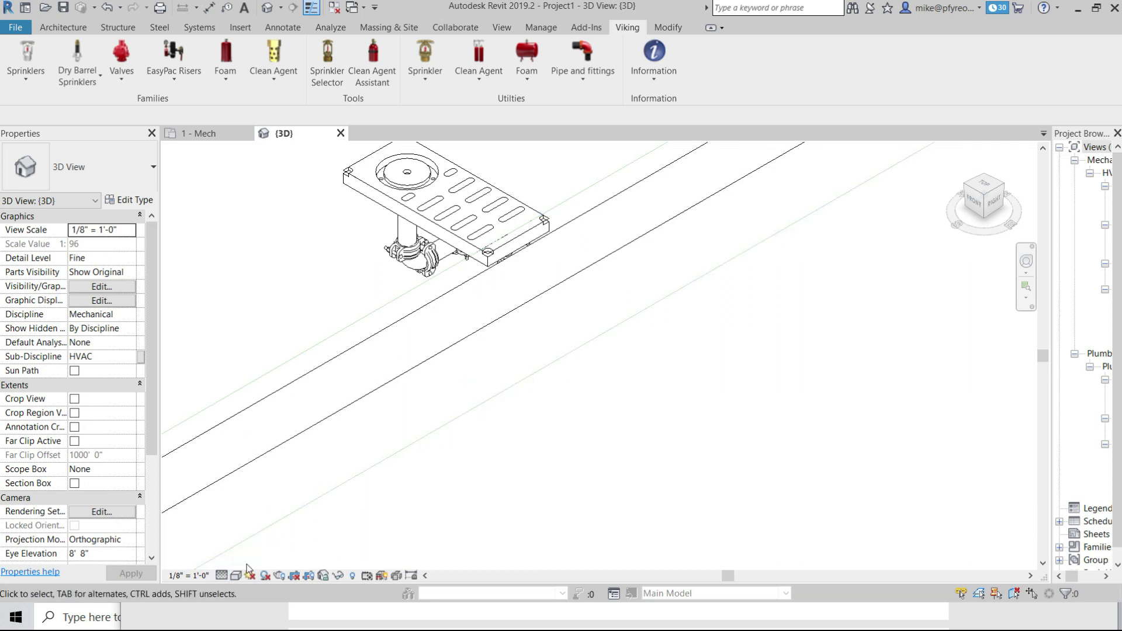
pyautogui.click(236, 575)
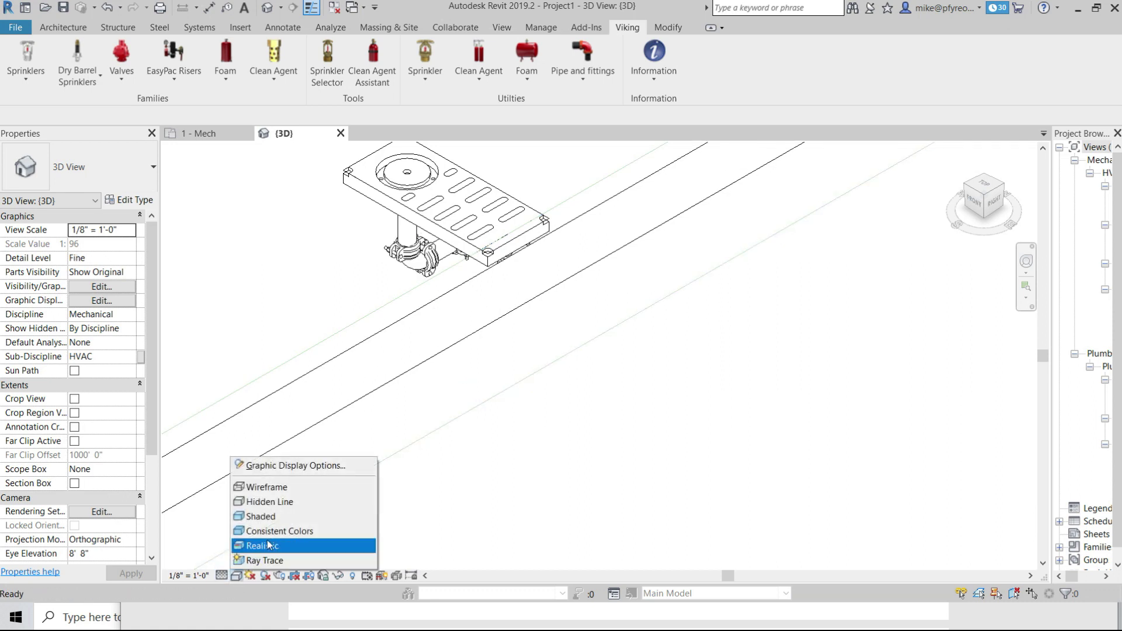
pyautogui.click(282, 515)
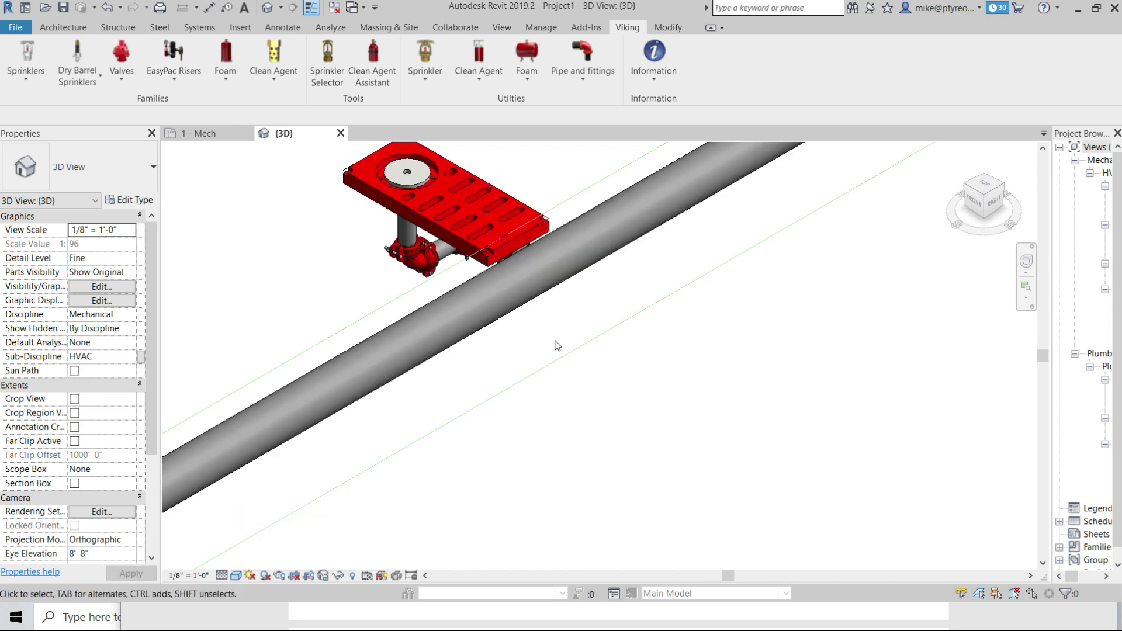
pyautogui.scroll(-1, 684, 322)
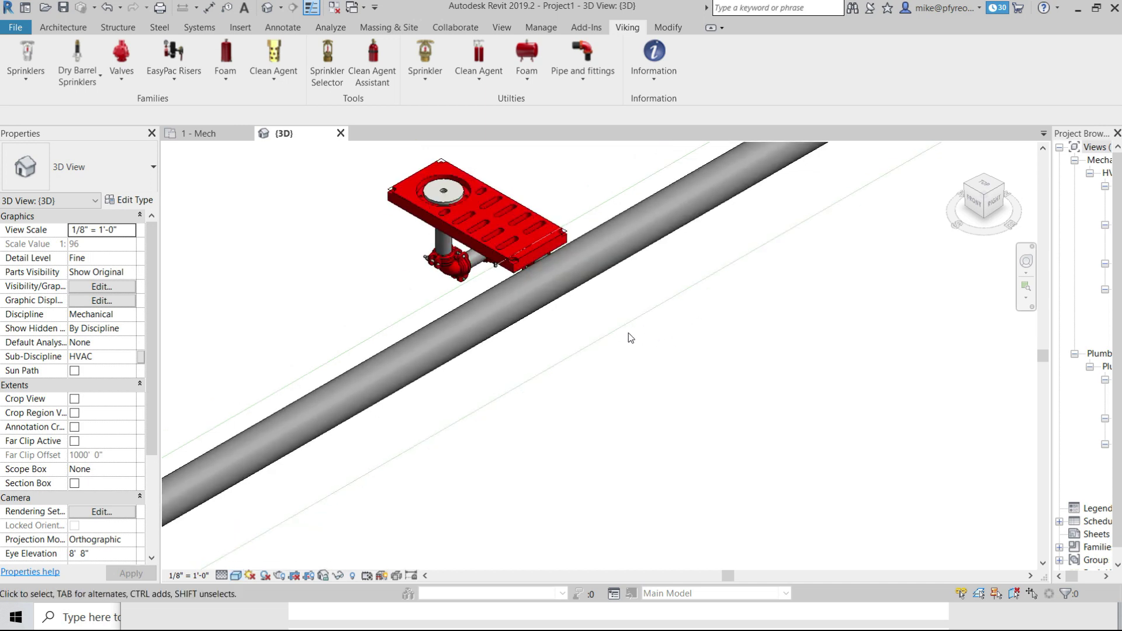
pyautogui.scroll(-3, 630, 338)
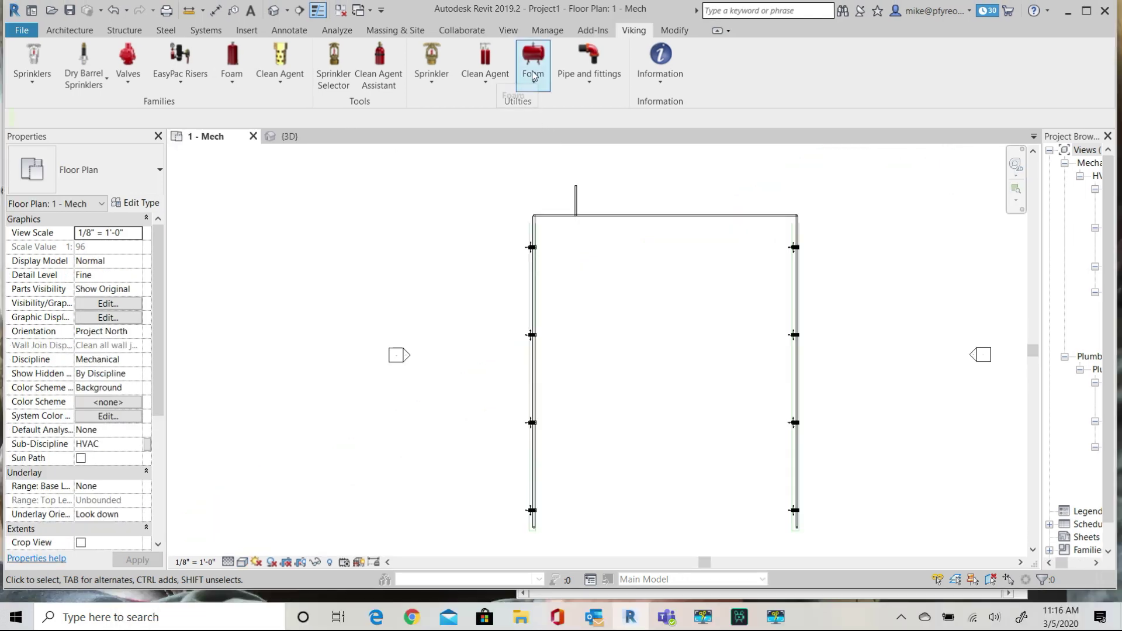
# - Run the connect utility with the left configuration, window-selecting all eight nozzles on both mains
pyautogui.click(532, 74)
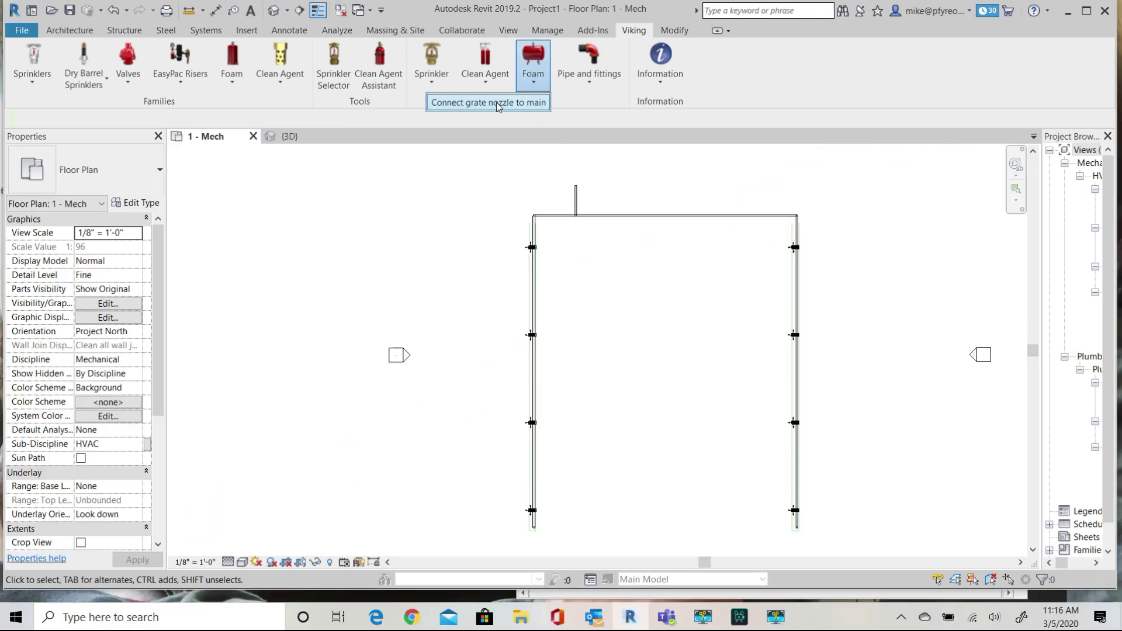
pyautogui.click(498, 103)
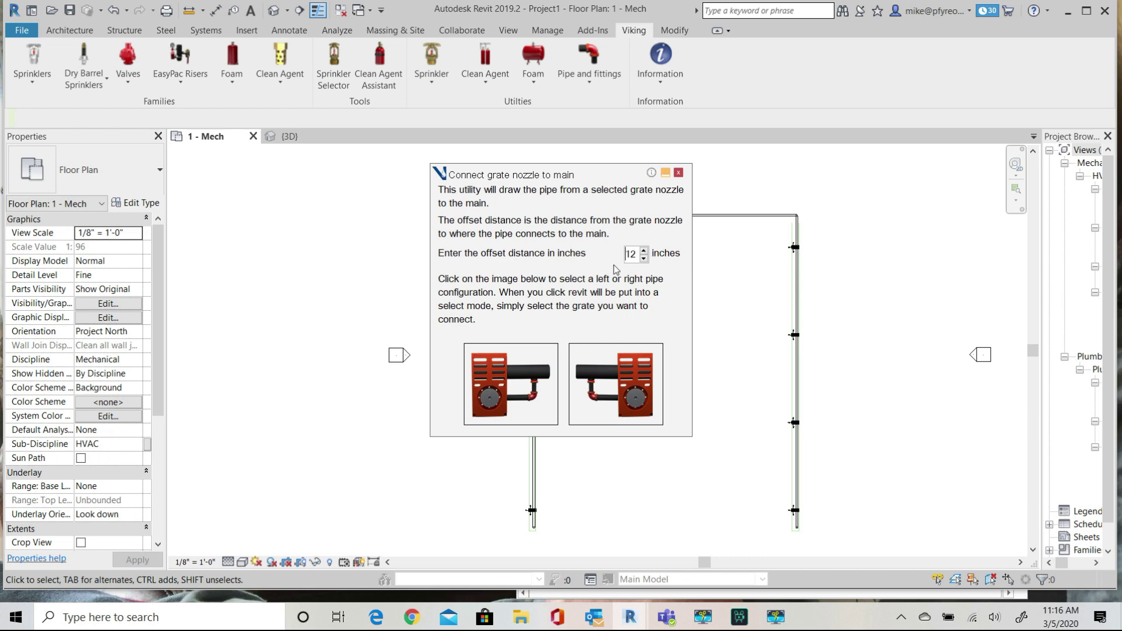
pyautogui.click(498, 381)
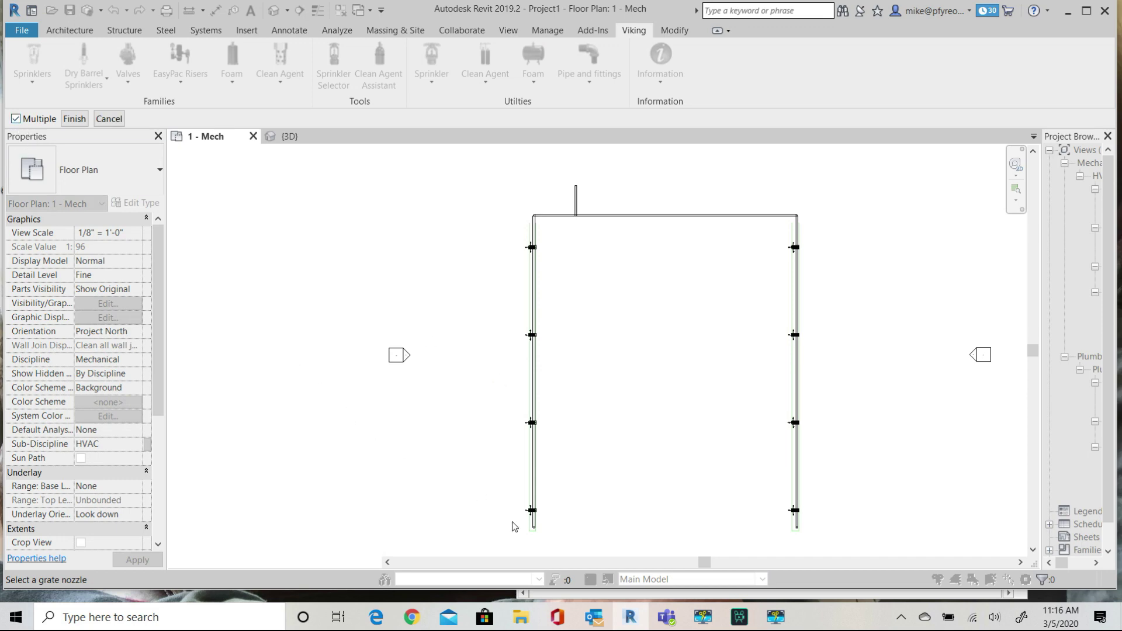
pyautogui.moveTo(505, 519); pyautogui.dragTo(869, 240)
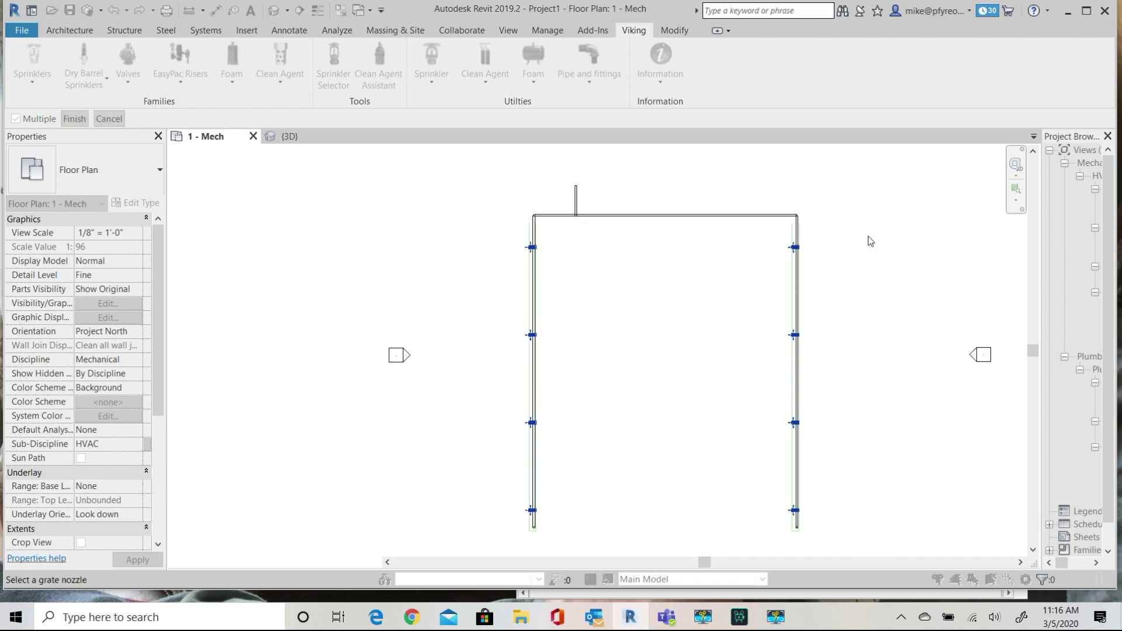
pyautogui.click(75, 119)
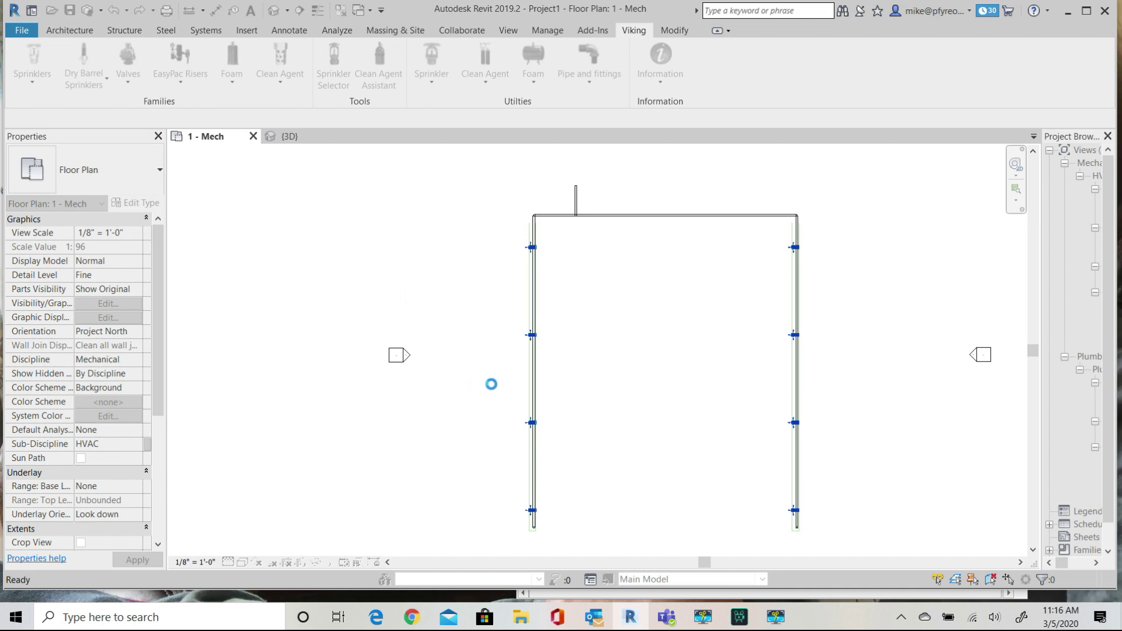
# - Show the default 3D view with Shaded visual style at Fine detail level
pyautogui.scroll(6, 529, 334)
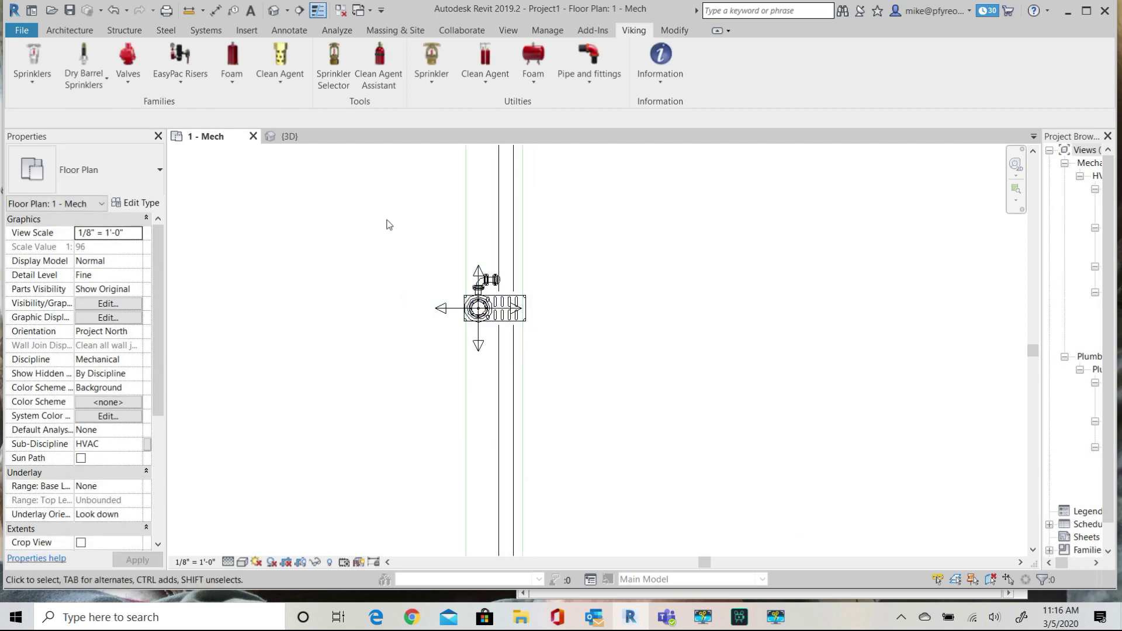
pyautogui.click(275, 11)
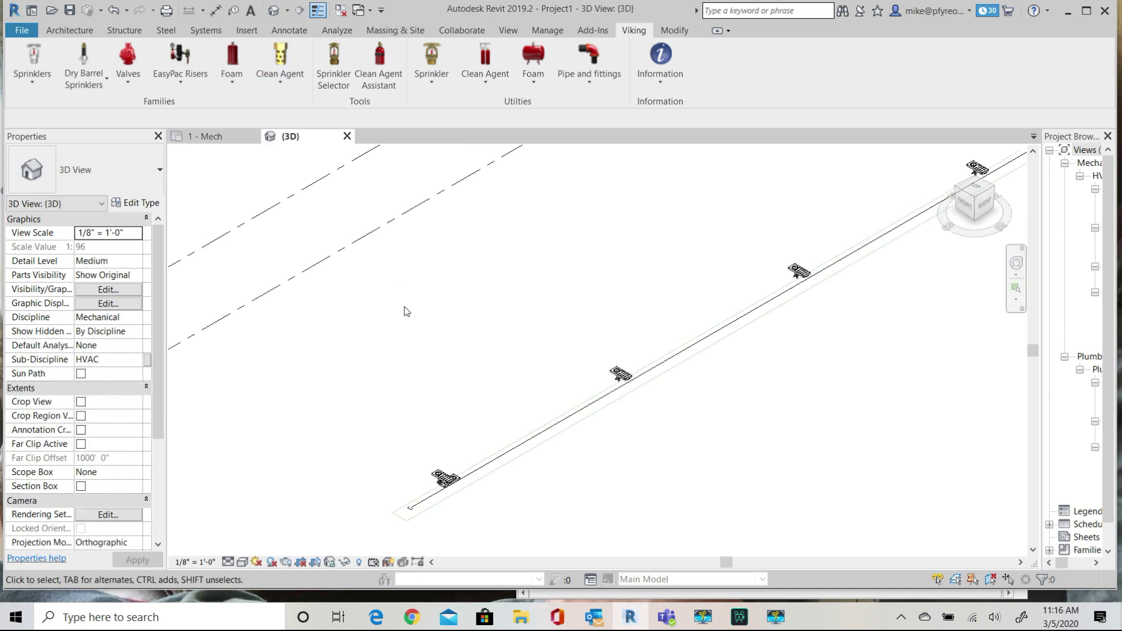
pyautogui.scroll(4, 550, 471)
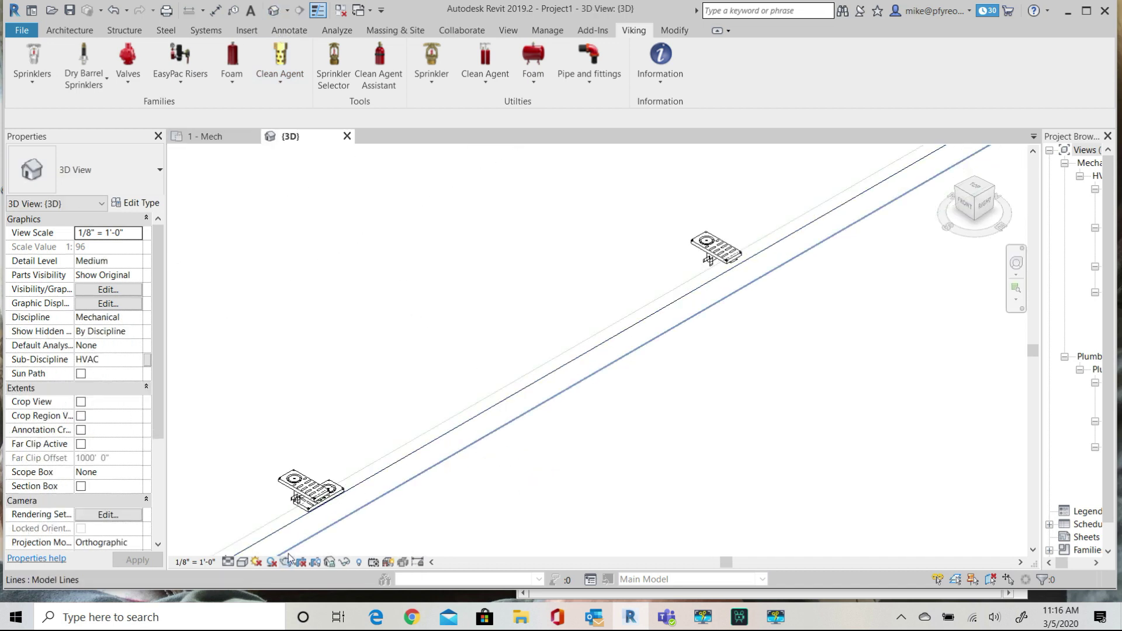
pyautogui.click(242, 562)
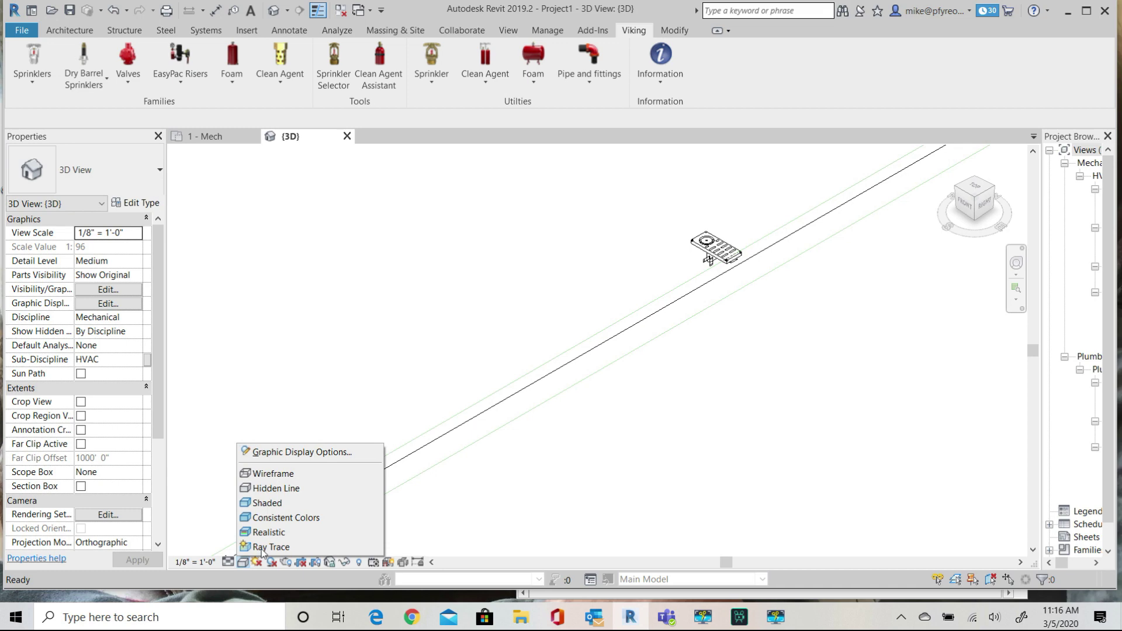
pyautogui.click(281, 503)
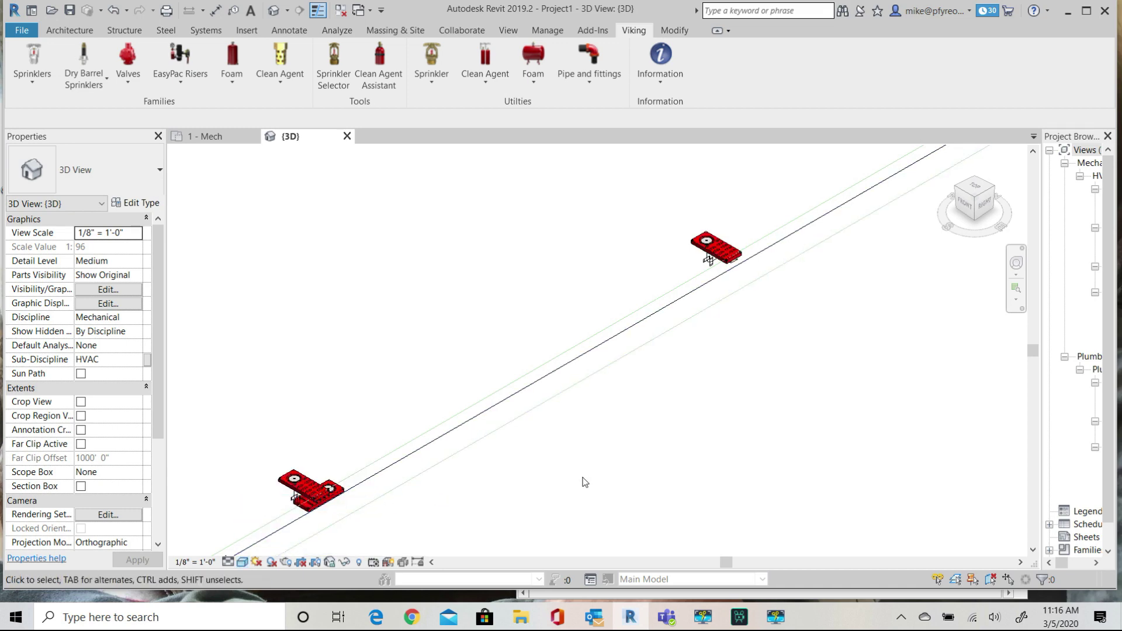
pyautogui.click(225, 564)
pyautogui.click(248, 545)
# - Zoom, pan and orbit to inspect a grate nozzle's elbowed branch connection to the main
pyautogui.scroll(2, 575, 452)
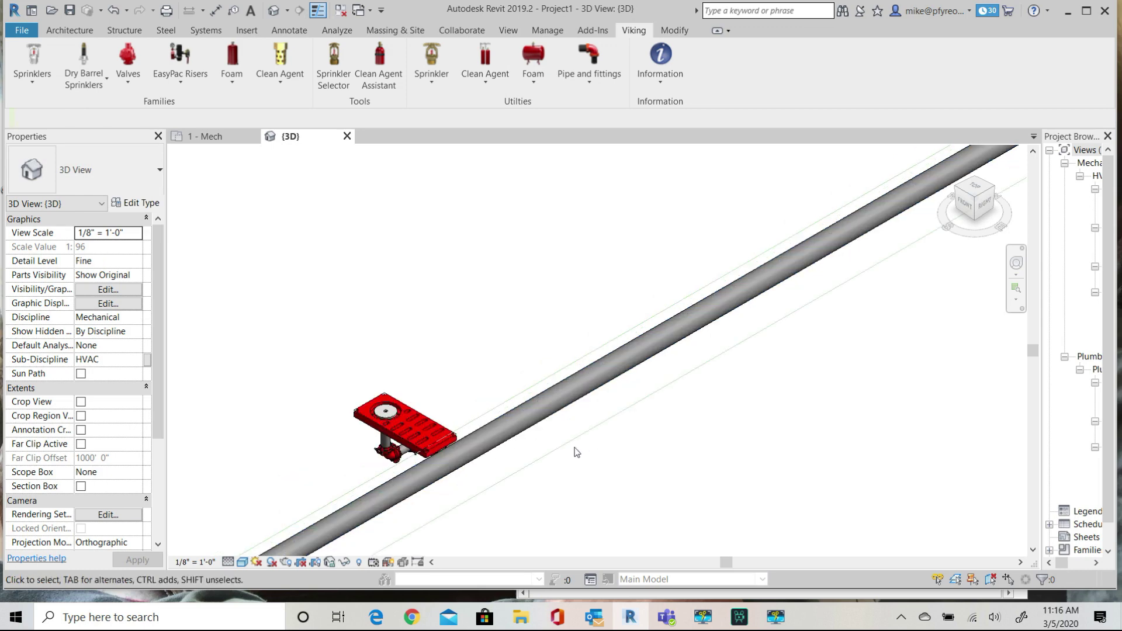
pyautogui.scroll(-5, 576, 451)
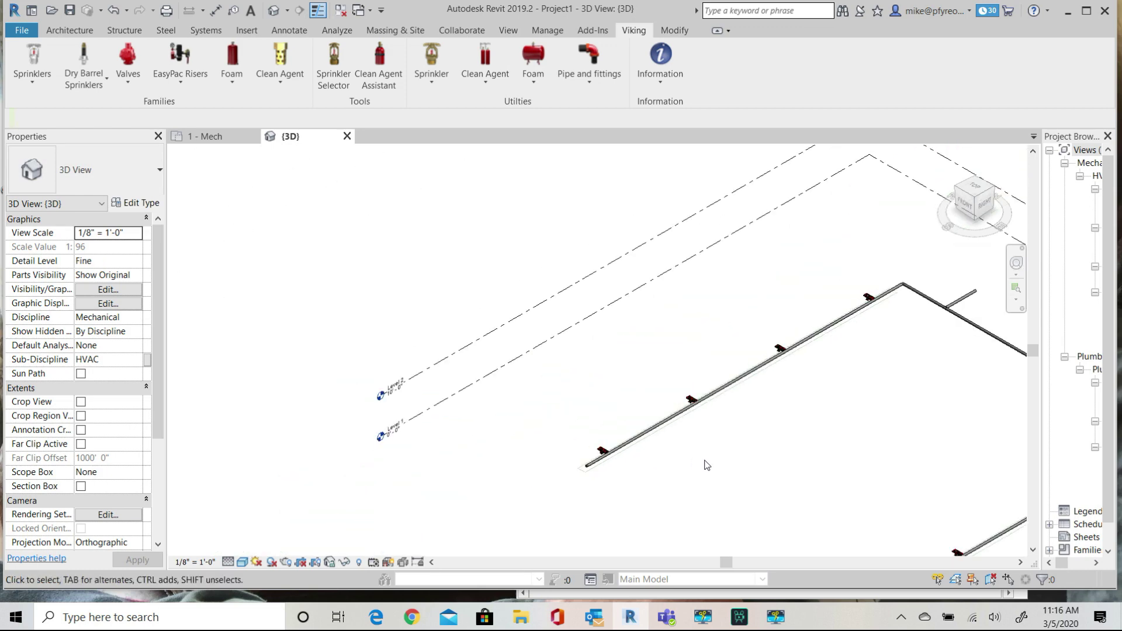
pyautogui.moveTo(705, 465); pyautogui.dragTo(484, 410, button='middle')
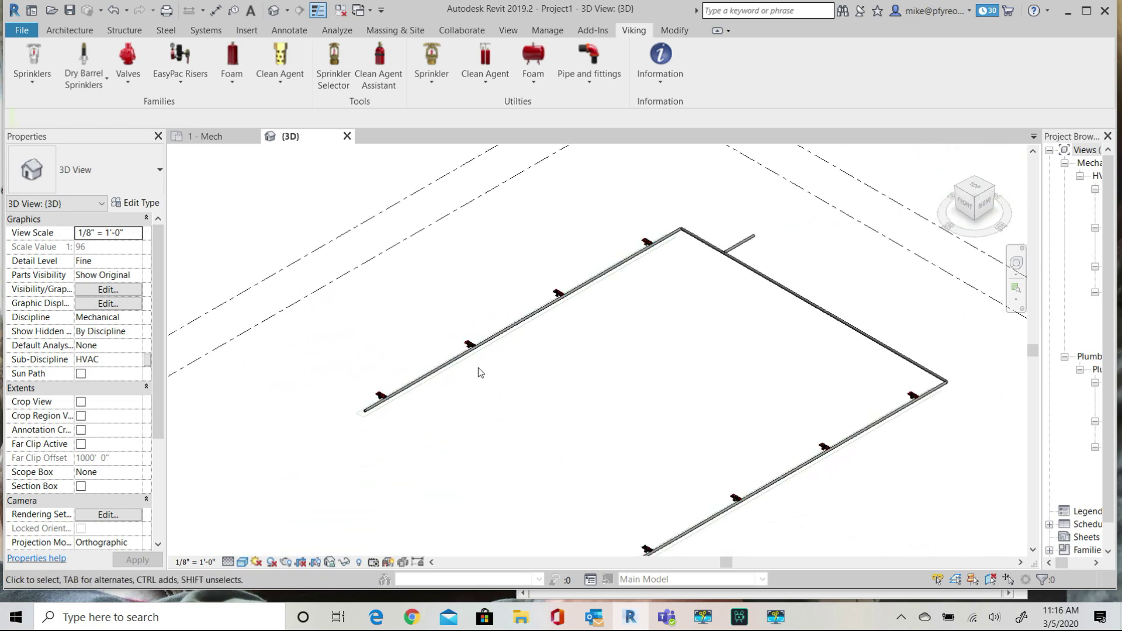
pyautogui.scroll(5, 480, 348)
pyautogui.keyDown('shift'); pyautogui.moveTo(485, 349); pyautogui.dragTo(818, 286, button='middle'); pyautogui.keyUp('shift')
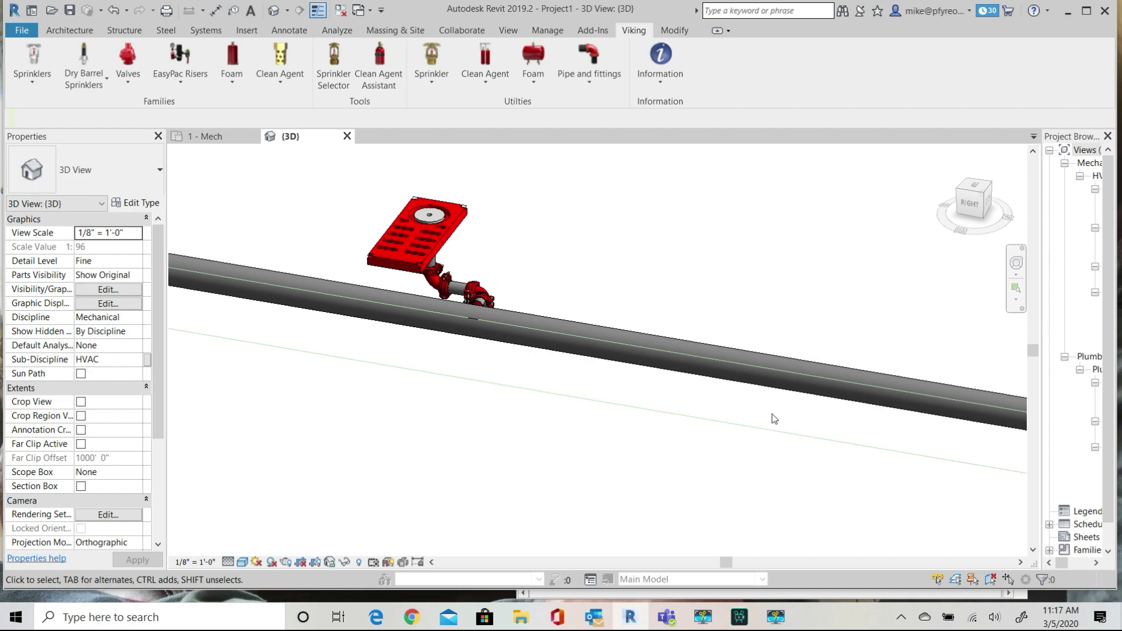